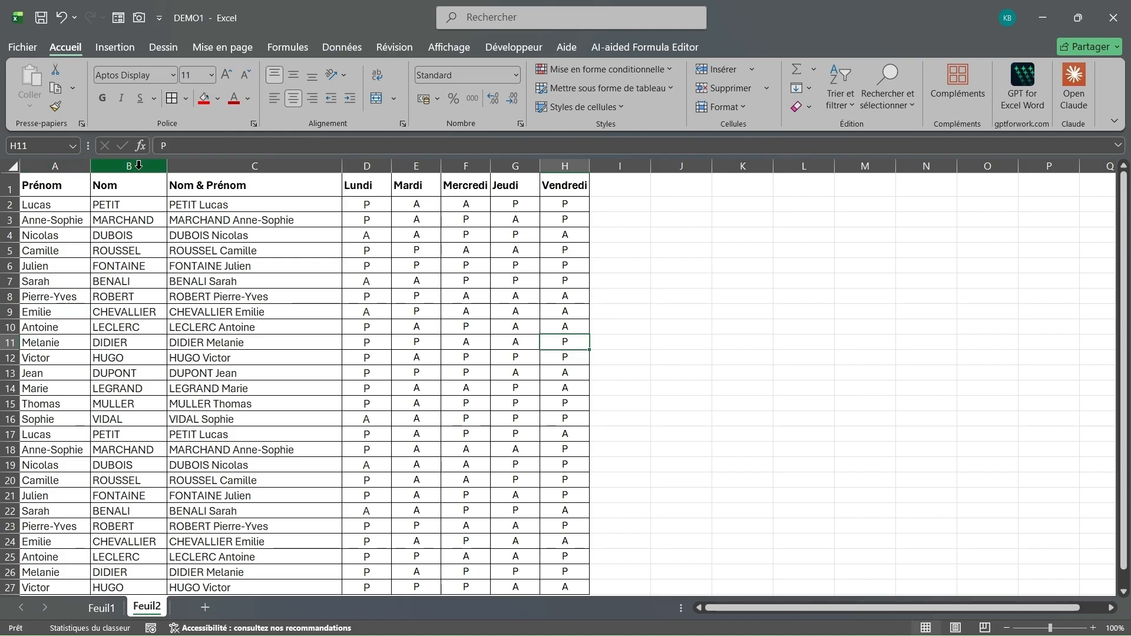
Step: Select cells C2 through C27, which hold the CONCATENER name results
{"action": "scroll", "coordinate": [249, 293], "scroll_direction": "up", "scroll_amount": 1}
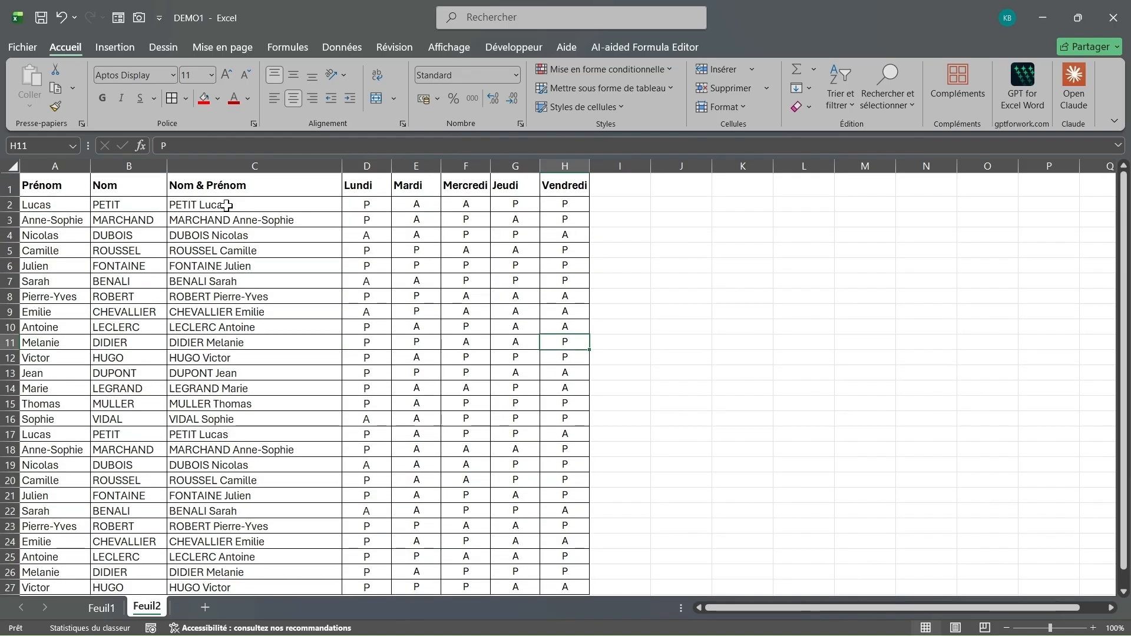
{"action": "left_click", "coordinate": [227, 205]}
{"action": "left_click_drag", "start_coordinate": [226, 215], "coordinate": [258, 525]}
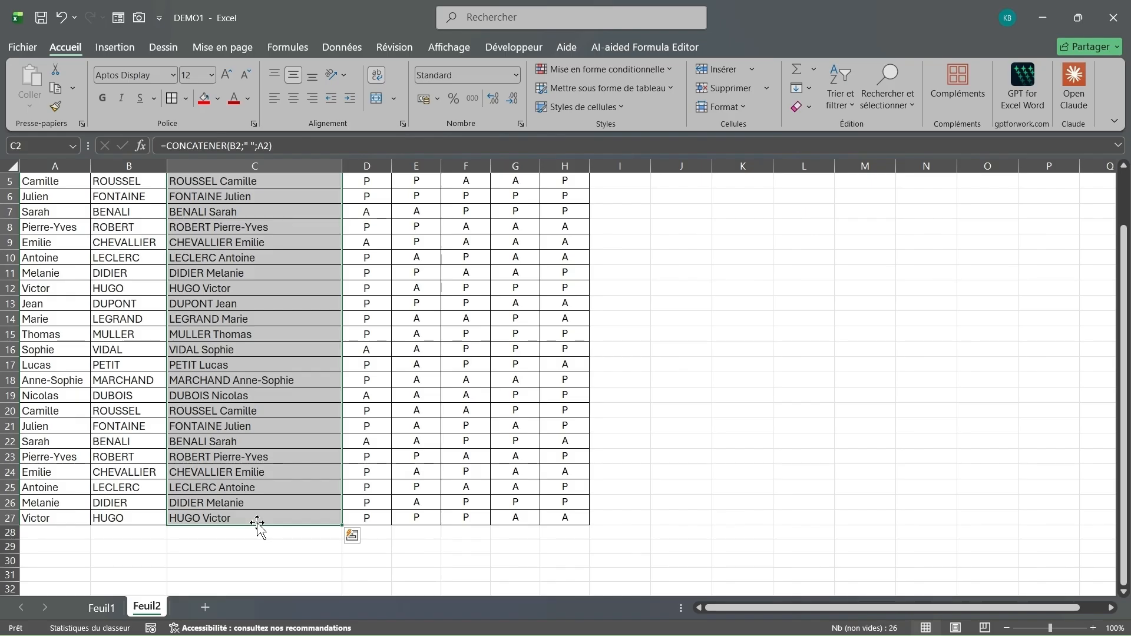
Step: Clear the names from C2:C27, and remove a test name typed into C2
{"action": "key", "text": "ctrl+z"}
{"action": "left_click", "coordinate": [247, 384]}
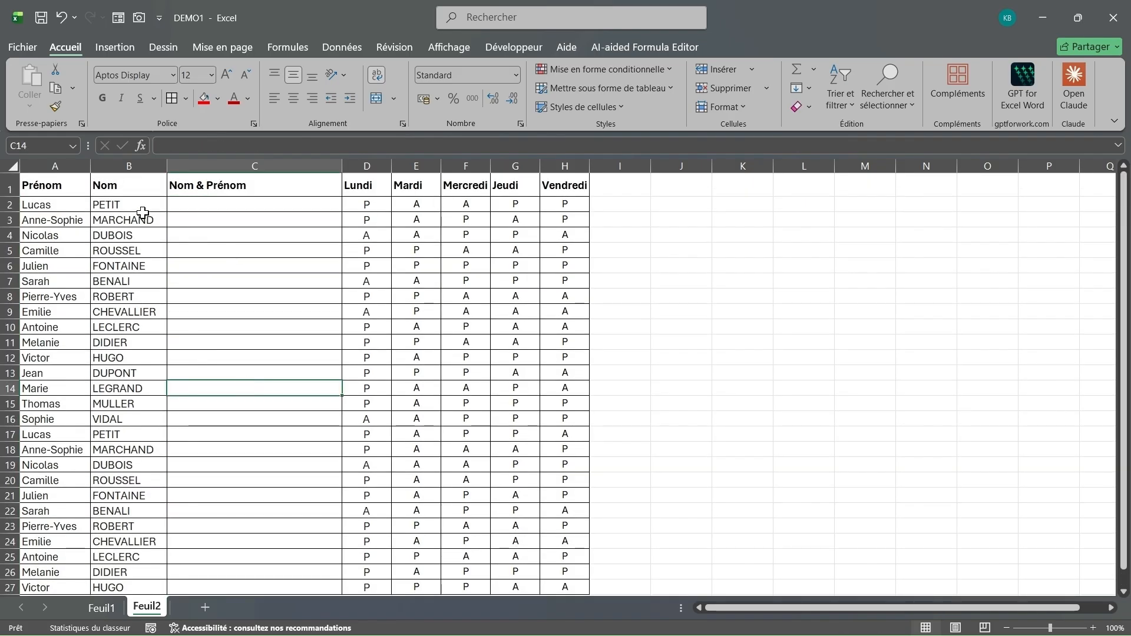
{"action": "left_click", "coordinate": [232, 205]}
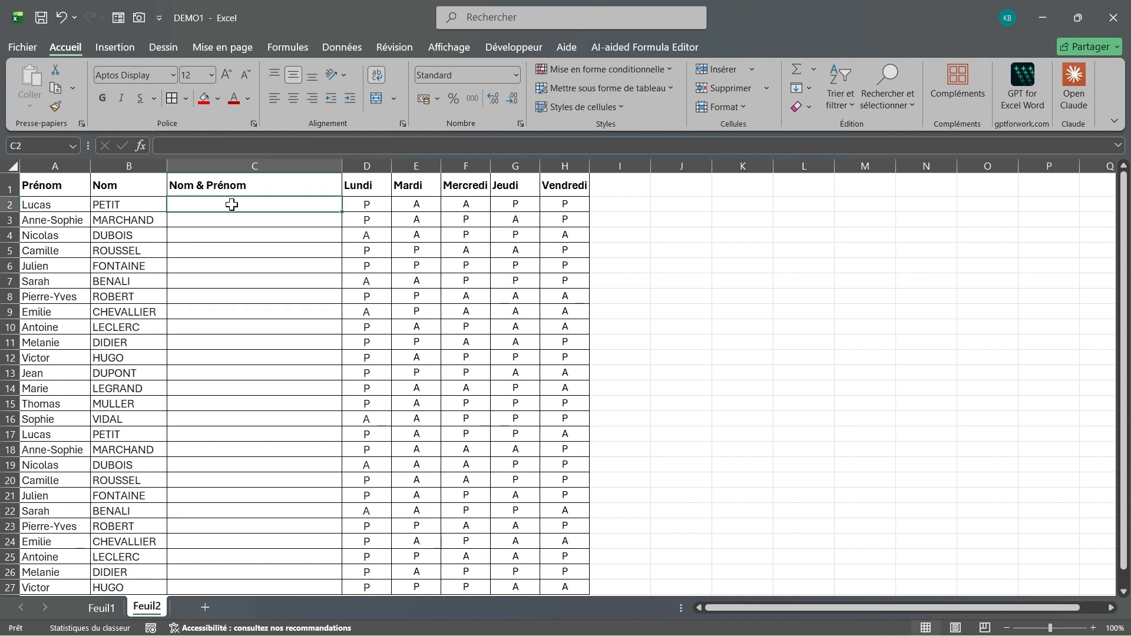
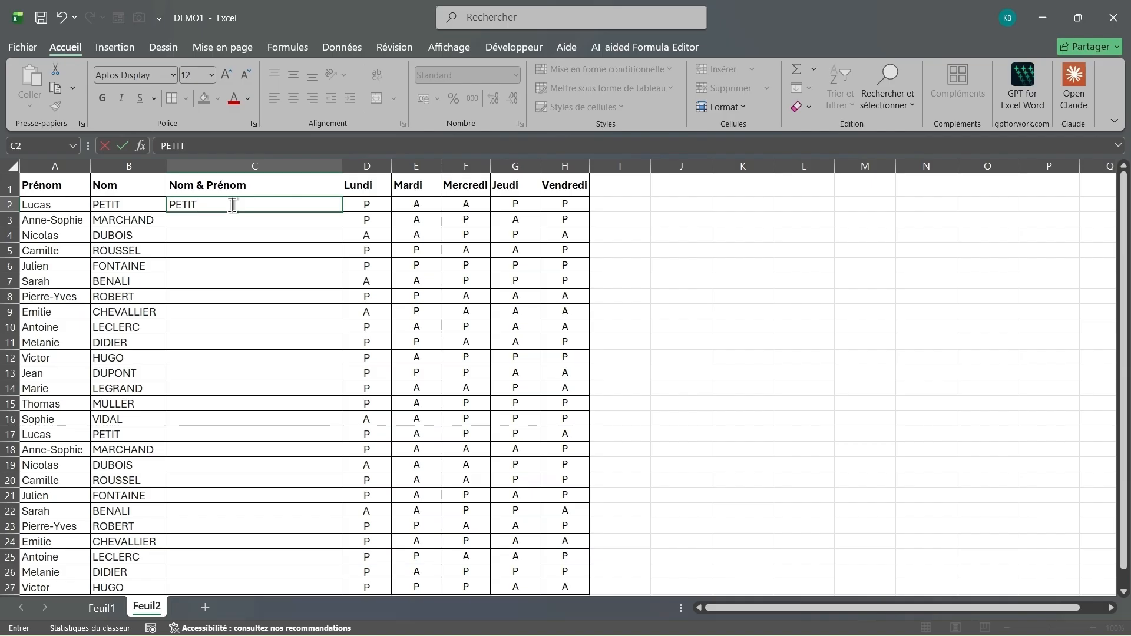
{"action": "key", "text": "Return"}
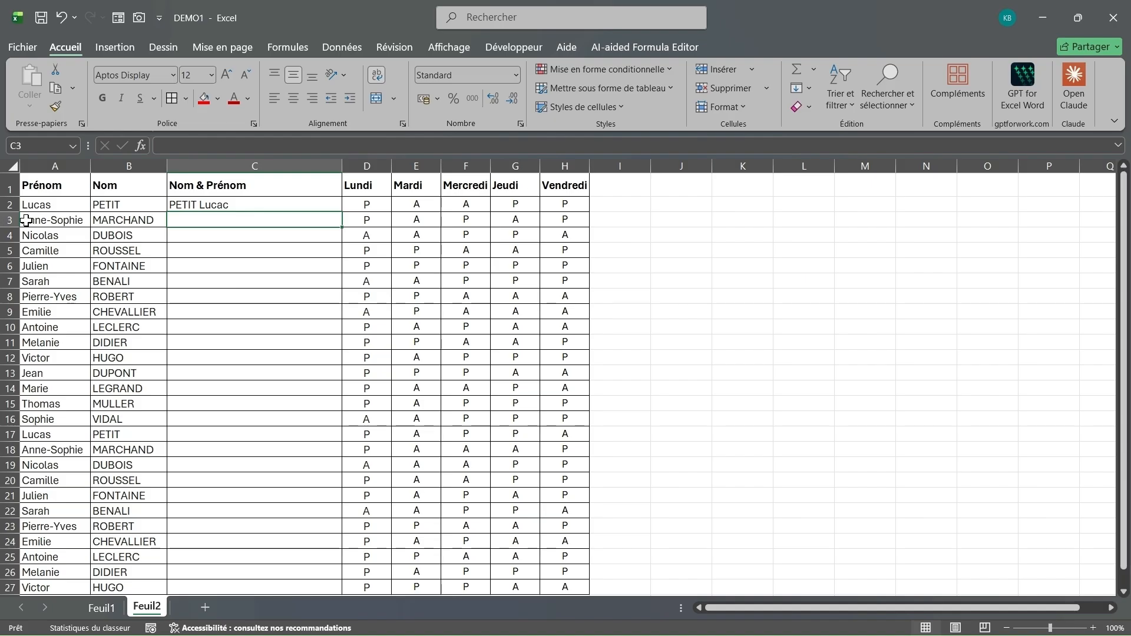
{"action": "left_click", "coordinate": [204, 204]}
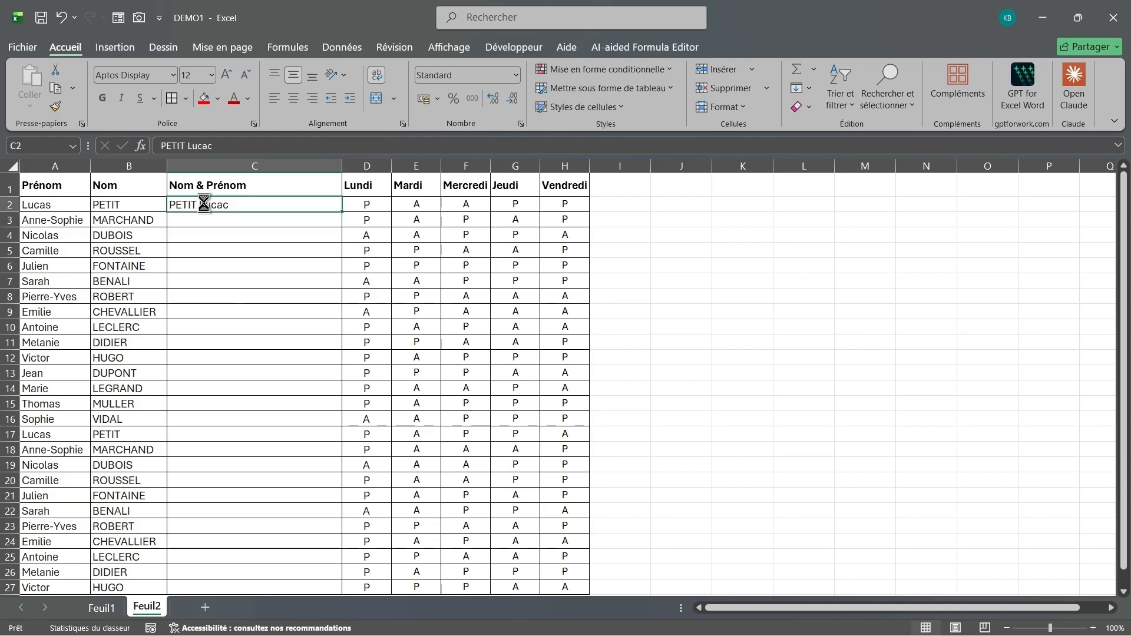
{"action": "key", "text": "Delete"}
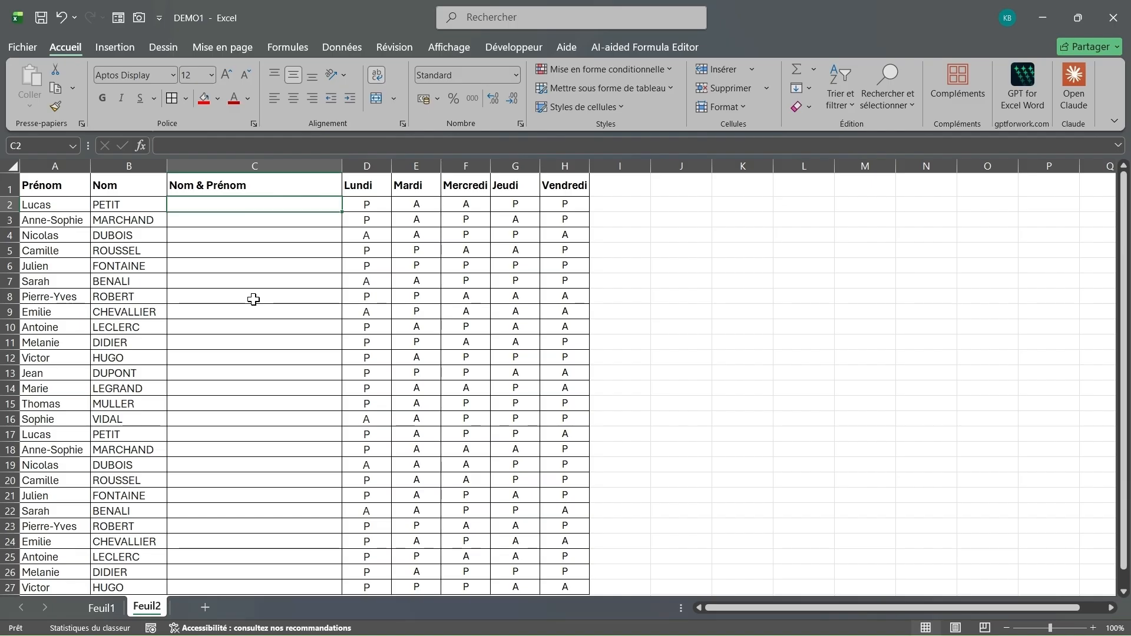
Step: Enter =CONCATENER(B2;A2) in C2 to join surname and first name without a space
{"action": "type", "text": "="}
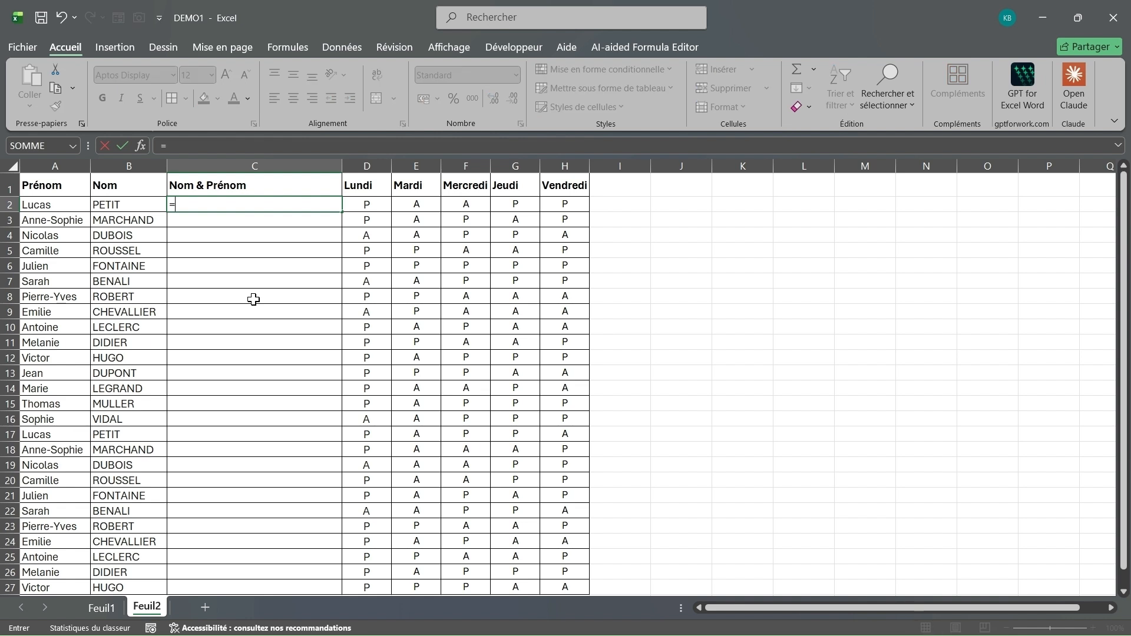
{"action": "type", "text": "conc"}
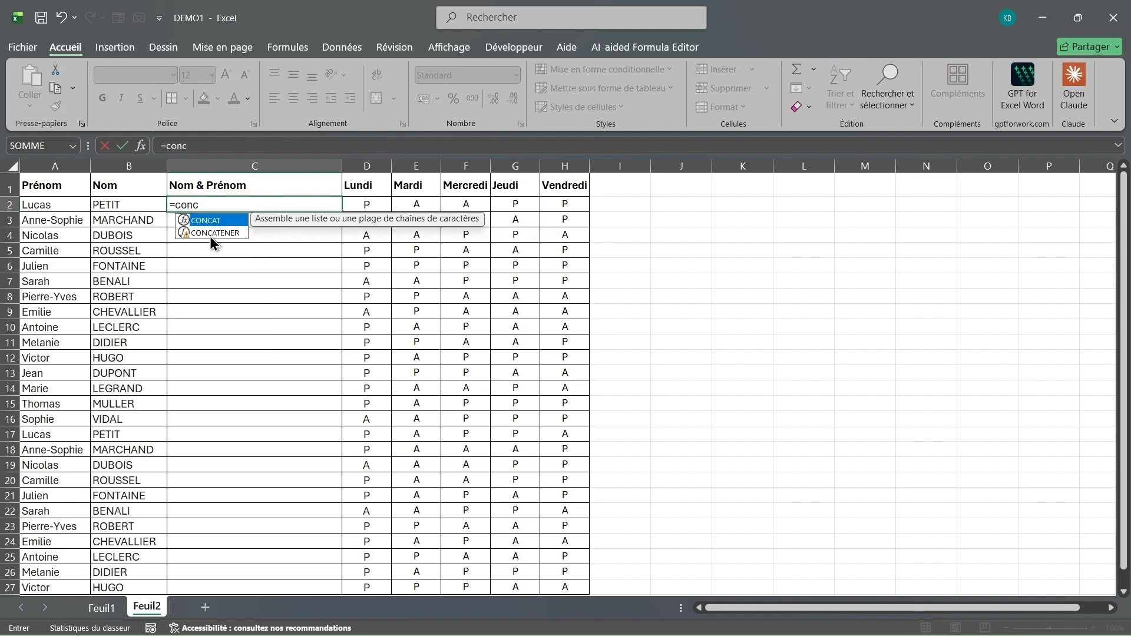
{"action": "double_click", "coordinate": [210, 233]}
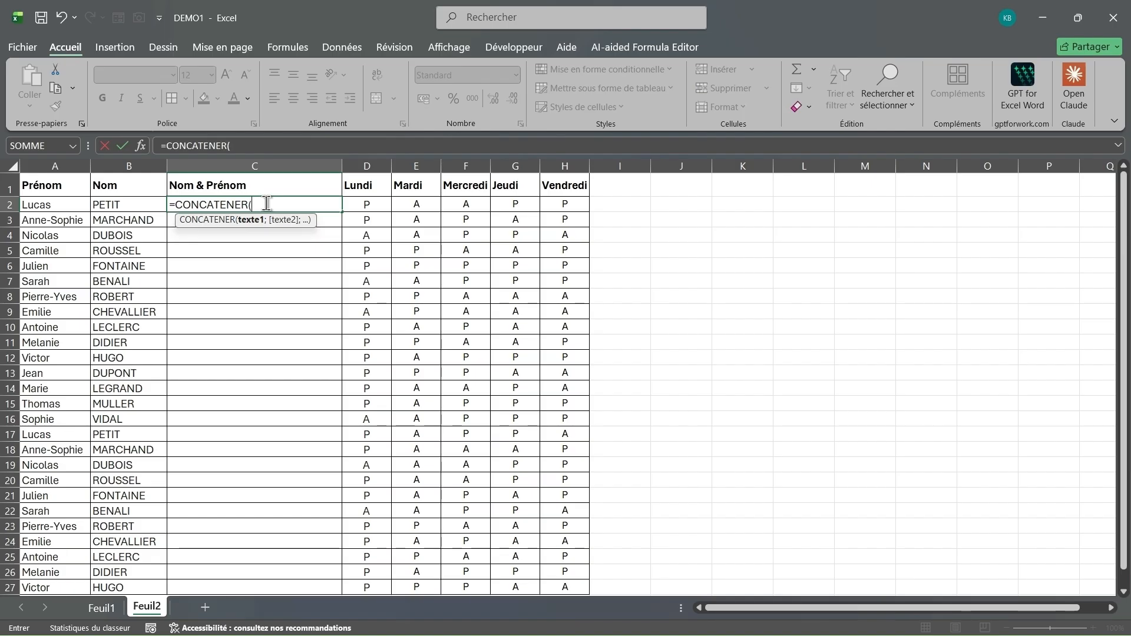
{"action": "left_click", "coordinate": [134, 205]}
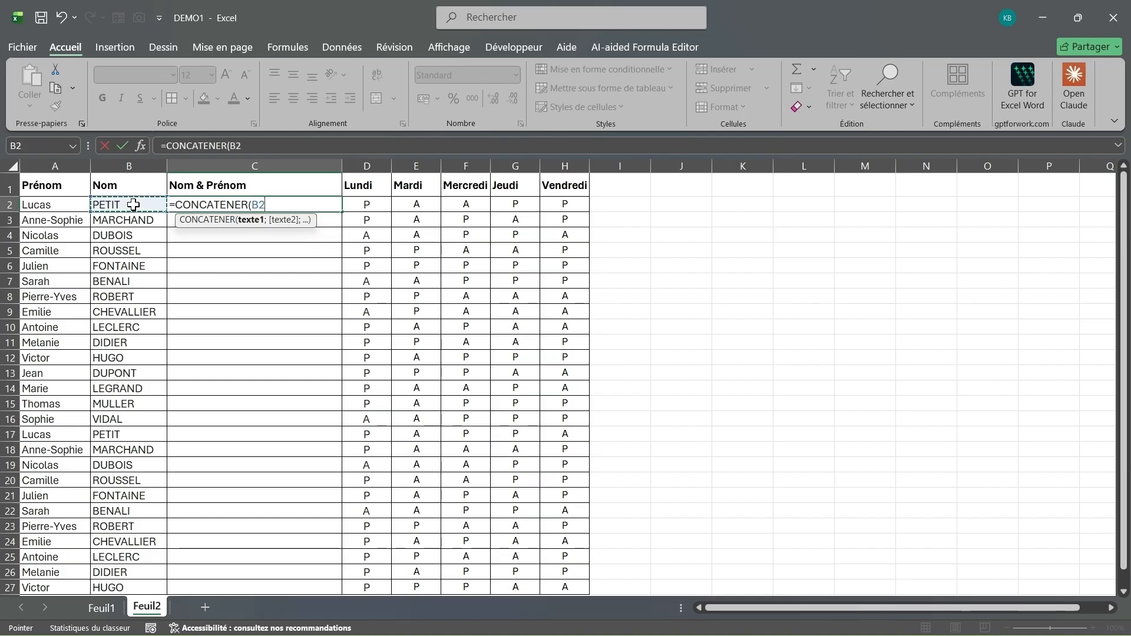
{"action": "type", "text": ";"}
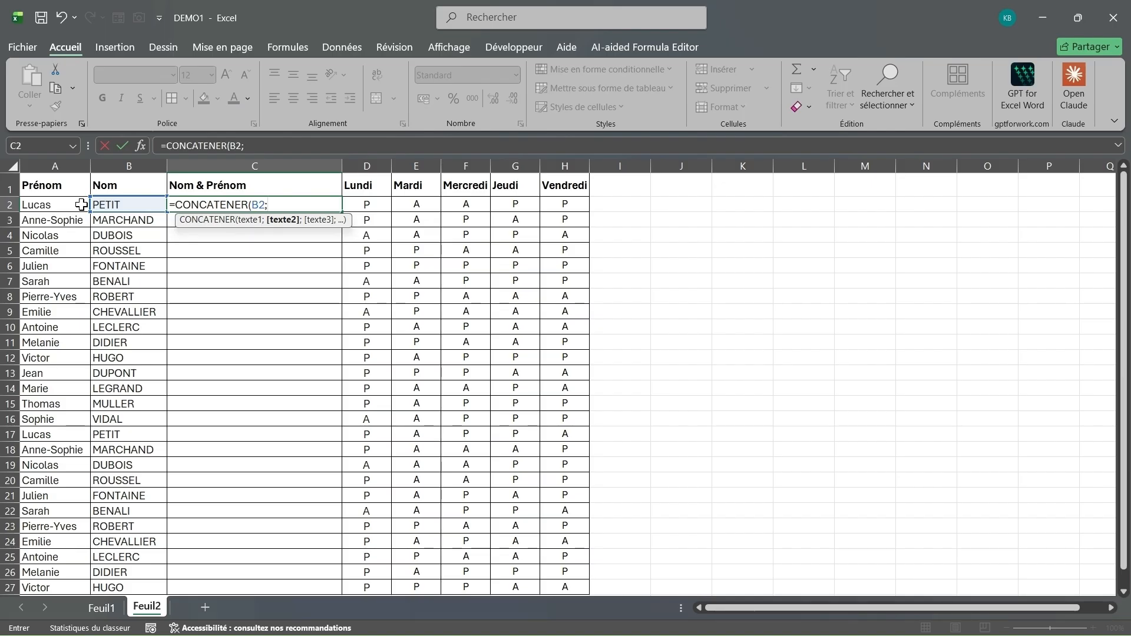
{"action": "left_click", "coordinate": [47, 204]}
{"action": "key", "text": "Return"}
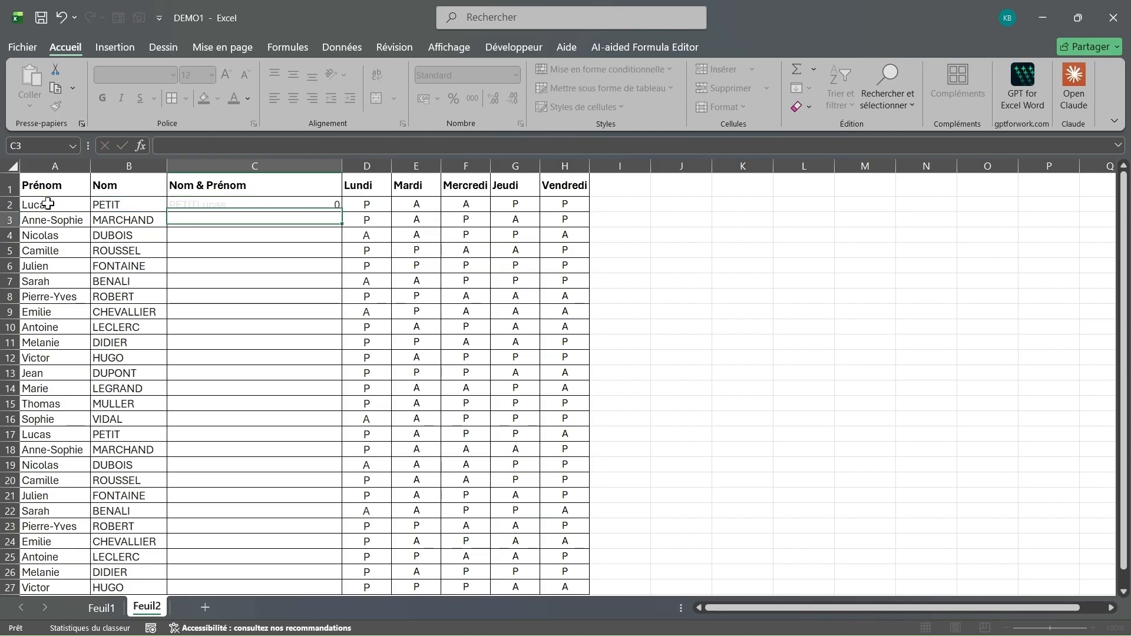
{"action": "left_click", "coordinate": [235, 205]}
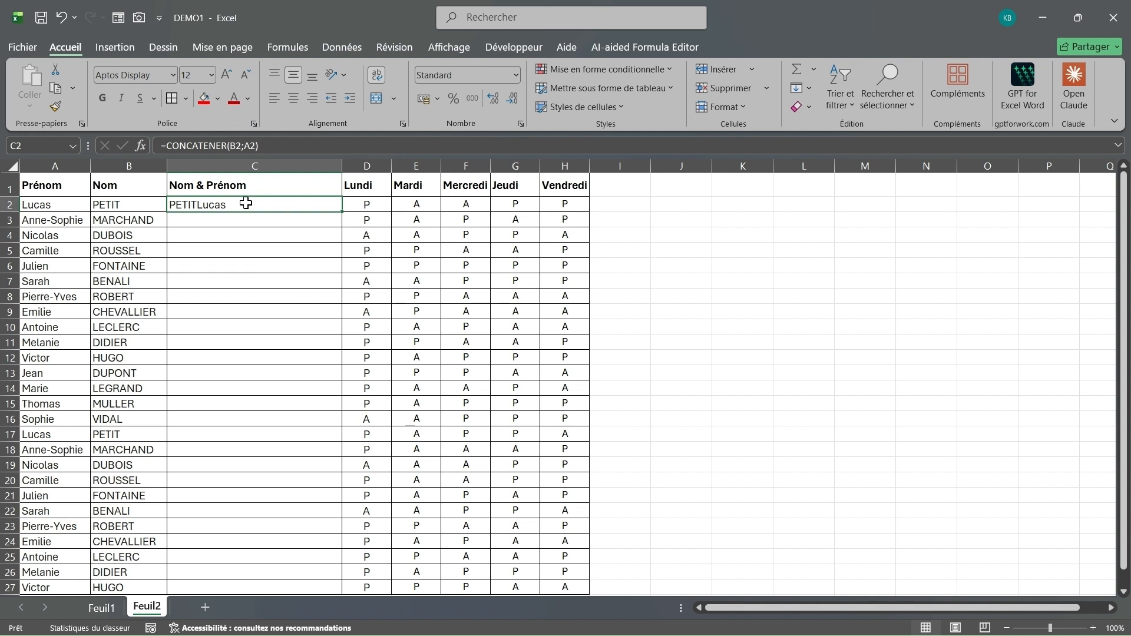
Step: Edit C2's formula to =CONCATENER(B2;" ";A2) so a space separates the names
{"action": "left_click", "coordinate": [277, 146]}
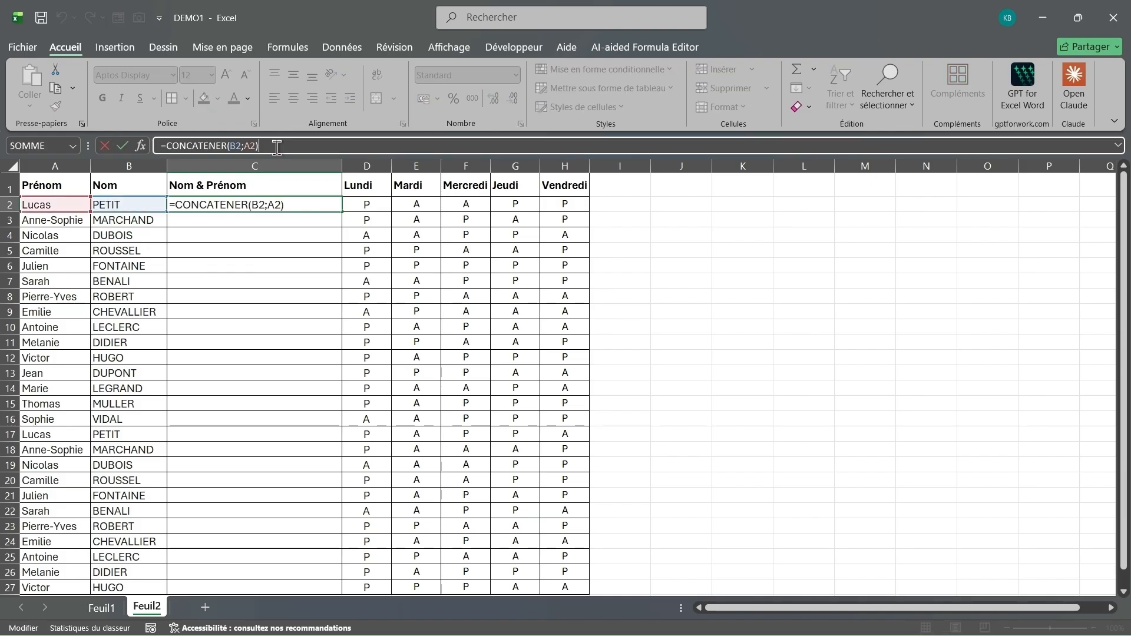
{"action": "left_click", "coordinate": [246, 146]}
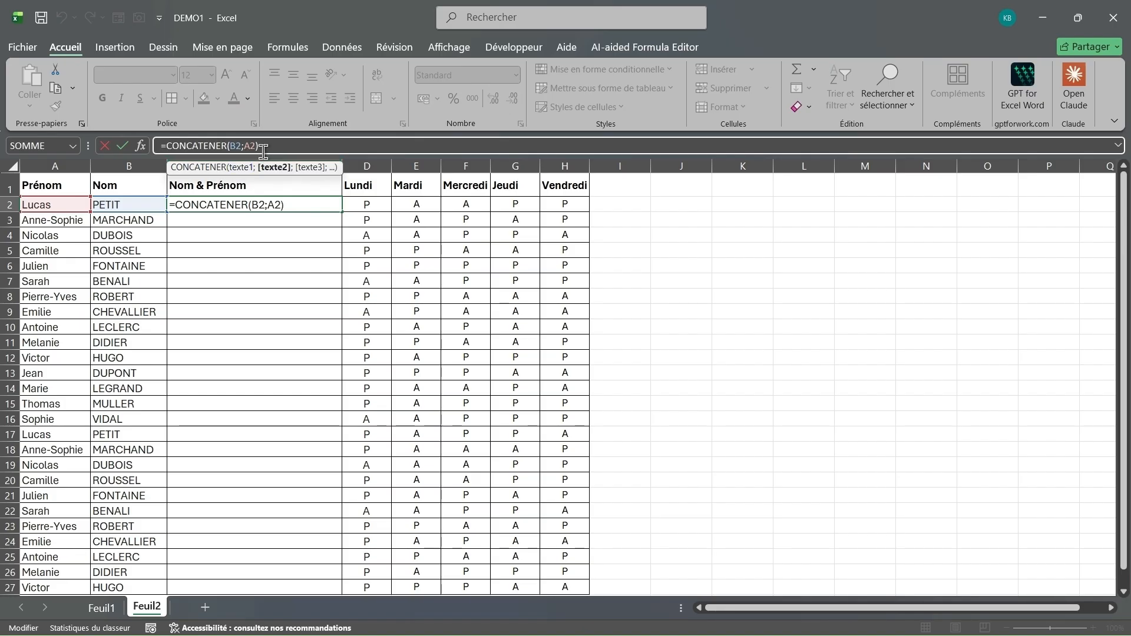
{"action": "type", "text": "\""}
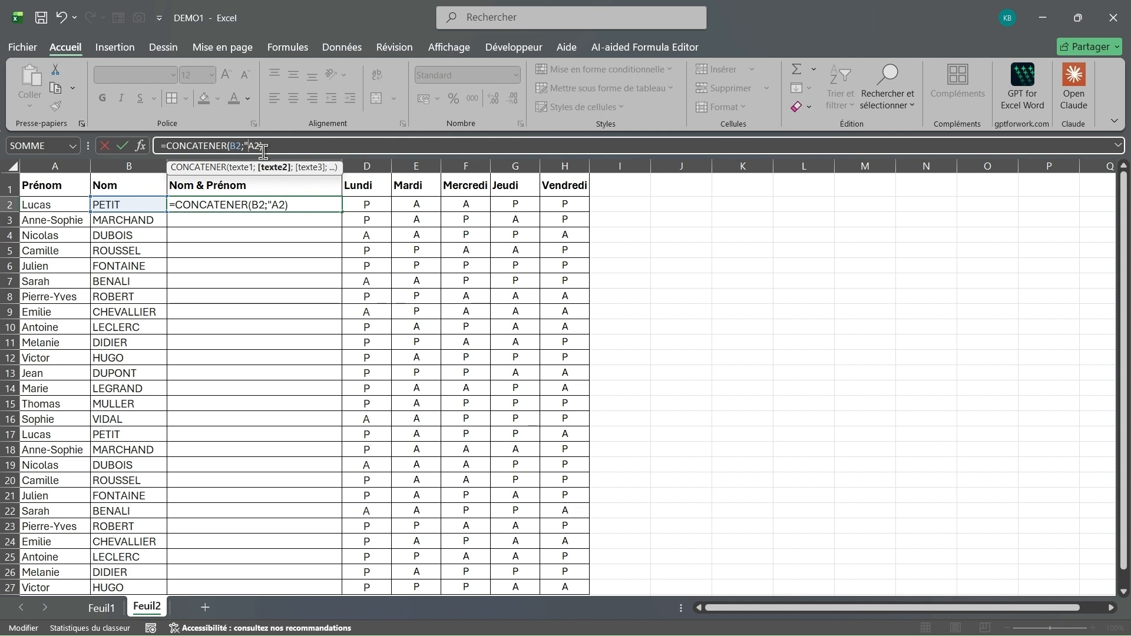
{"action": "type", "text": "\";"}
{"action": "key", "text": "Return"}
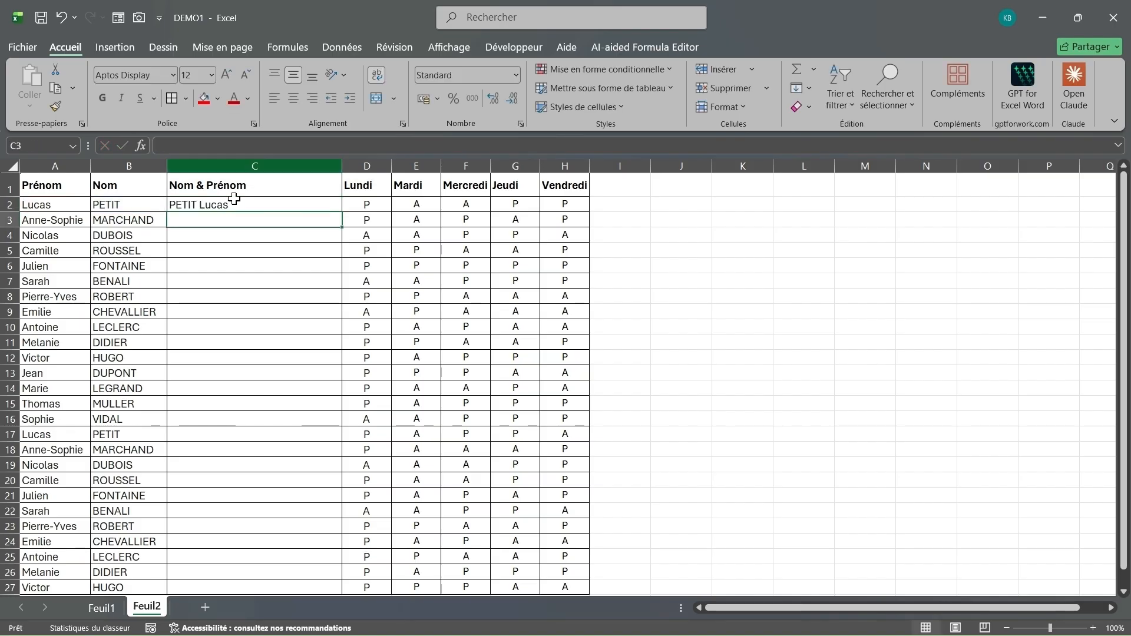
Step: Fill the C2 formula down through C27
{"action": "left_click", "coordinate": [245, 205]}
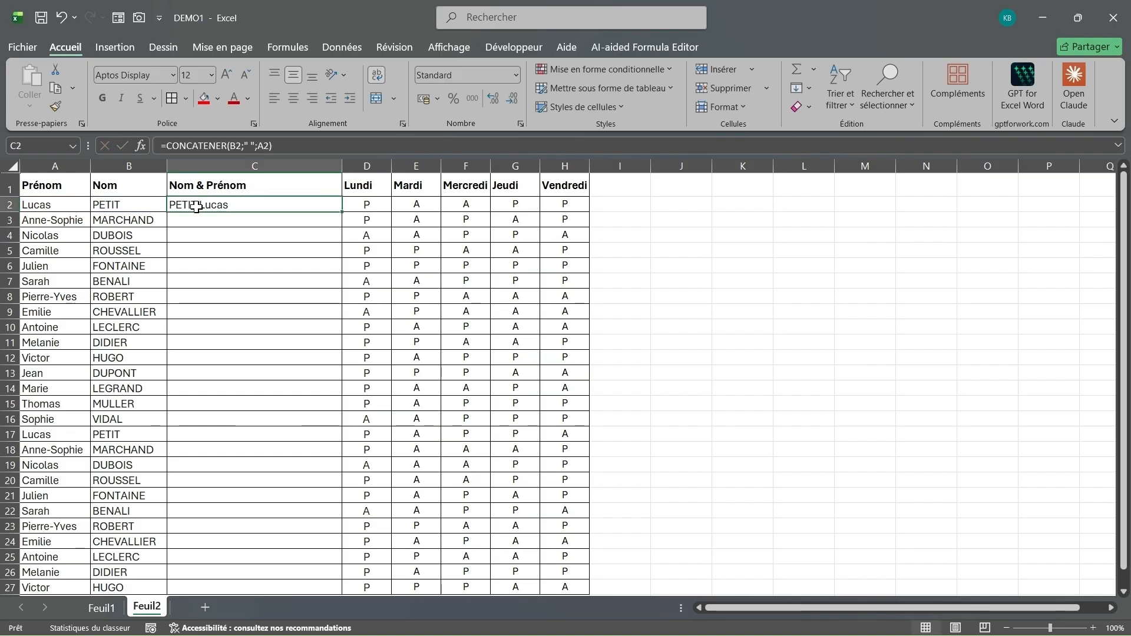
{"action": "left_click_drag", "start_coordinate": [341, 211], "coordinate": [330, 518]}
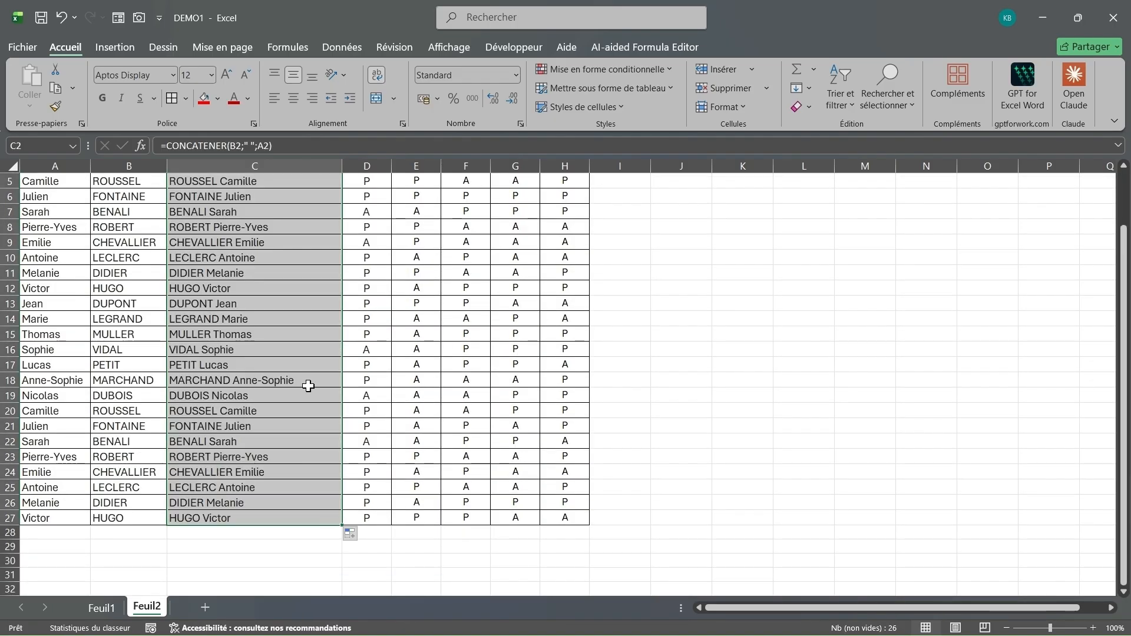
{"action": "scroll", "coordinate": [309, 386], "scroll_direction": "up", "scroll_amount": 2}
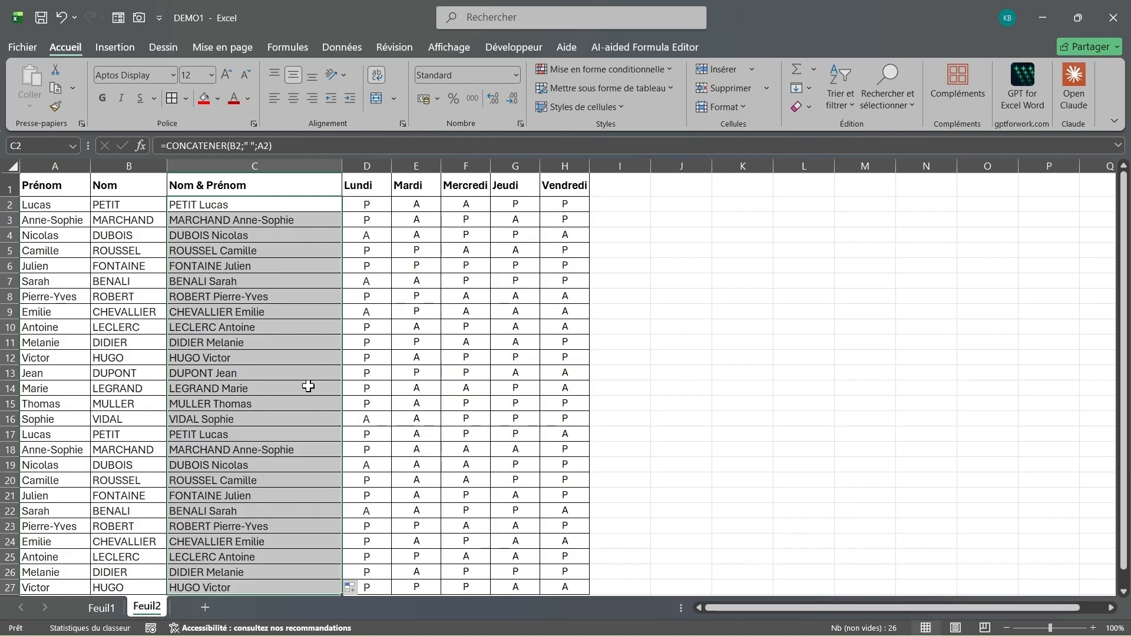
Step: Replace C2's formula with a fresh CONCATENER function
{"action": "left_click", "coordinate": [223, 209]}
{"action": "left_click", "coordinate": [289, 147]}
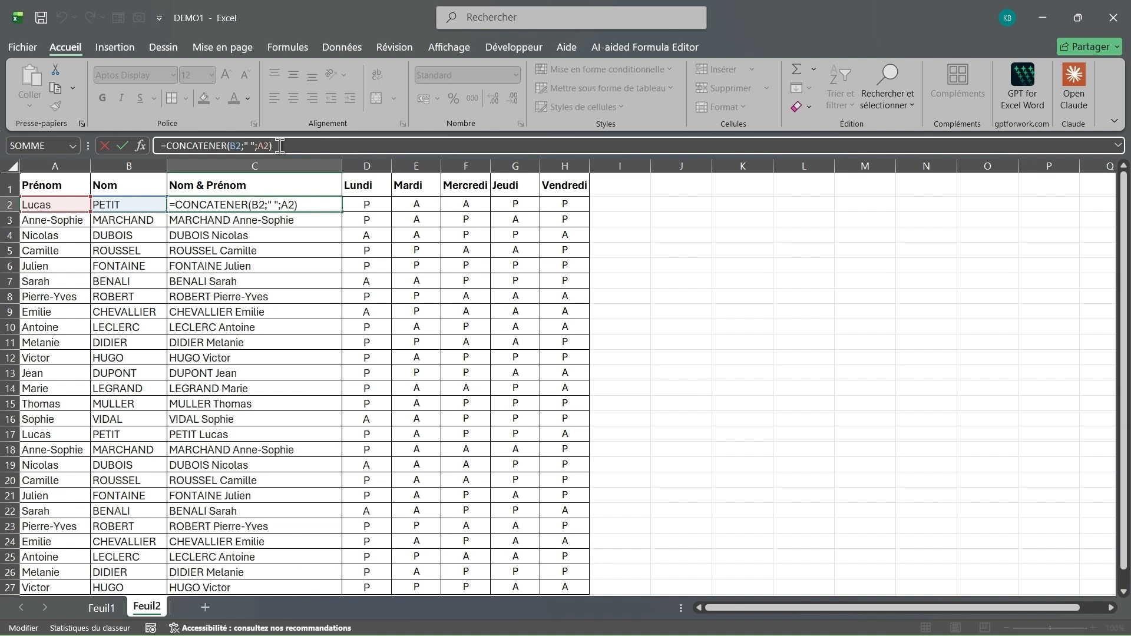
{"action": "left_click_drag", "start_coordinate": [280, 146], "coordinate": [171, 146]}
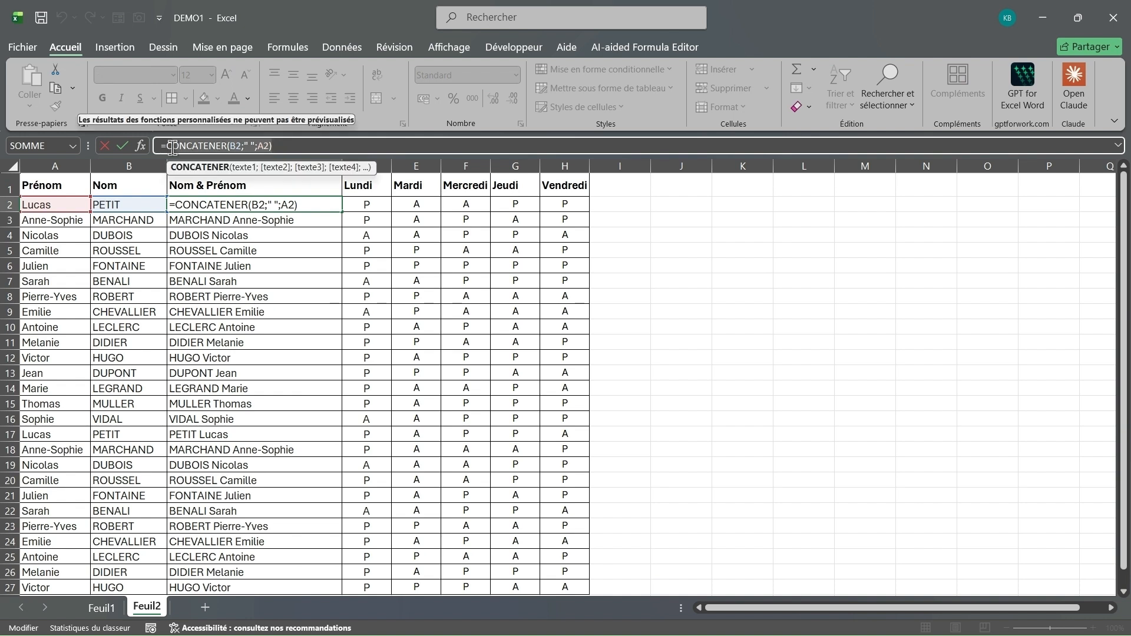
{"action": "type", "text": "C"}
{"action": "key", "text": "BackSpace"}
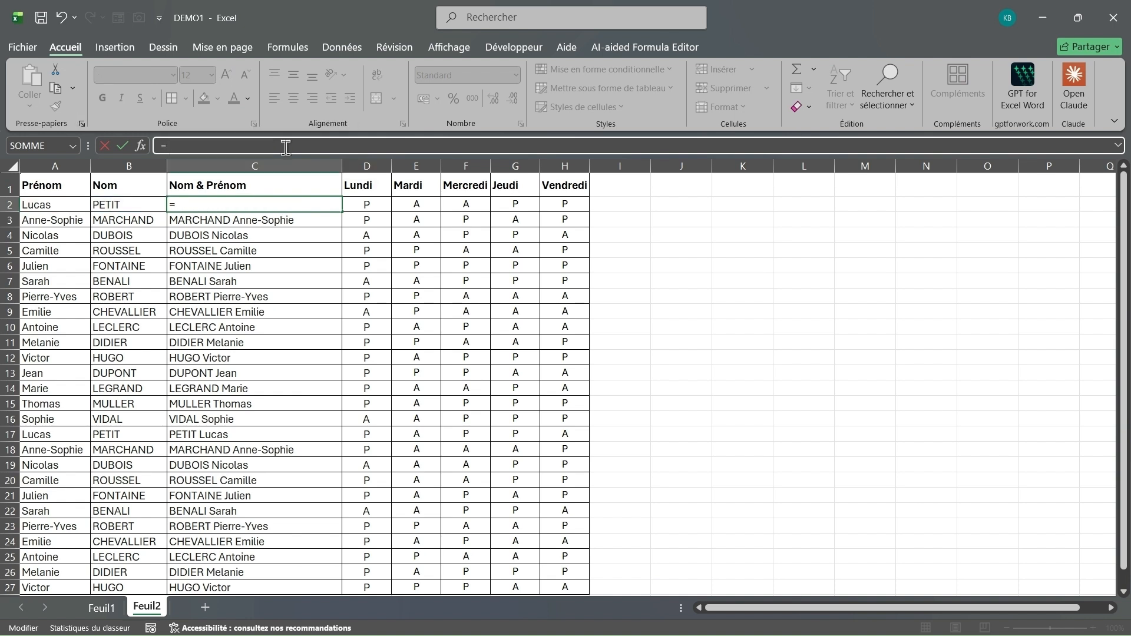
{"action": "type", "text": "conca"}
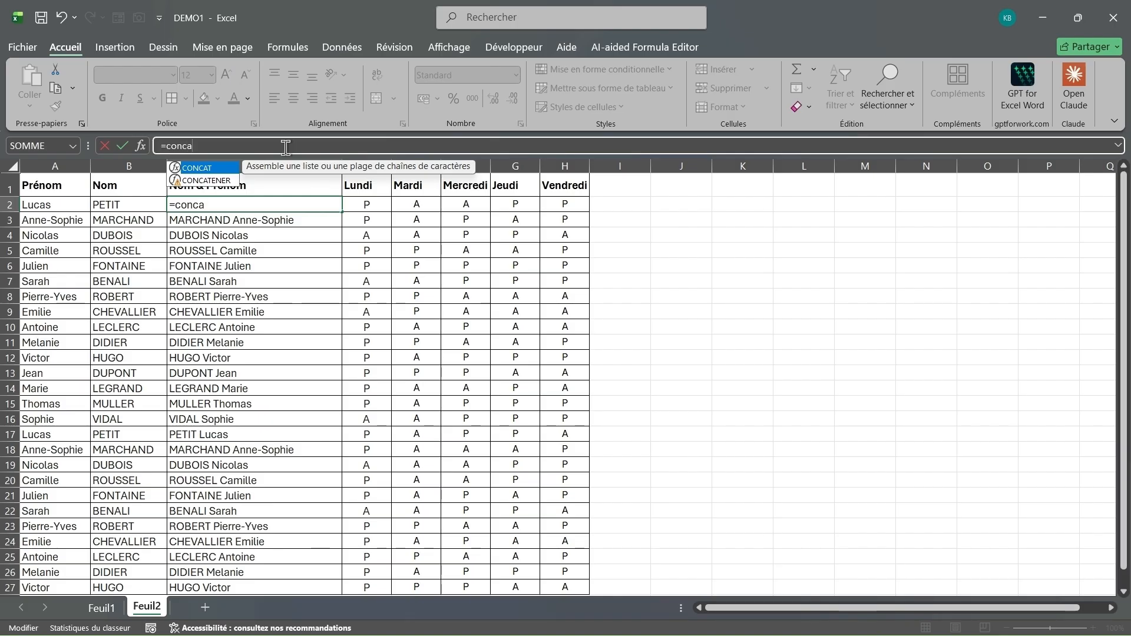
{"action": "double_click", "coordinate": [220, 181]}
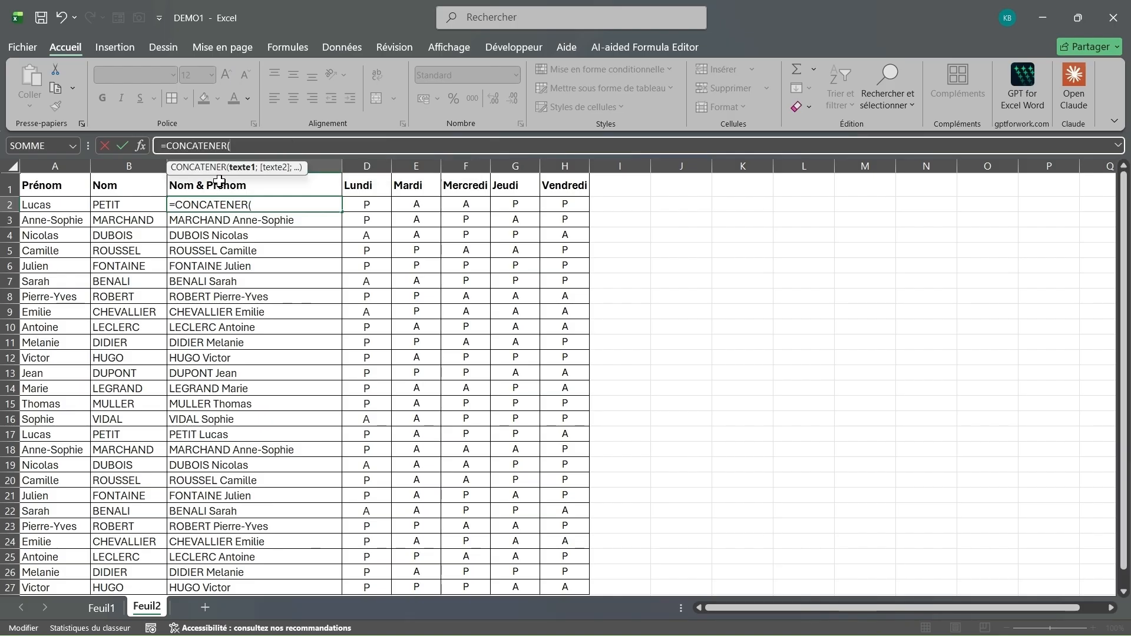
Step: Complete C2 as =CONCATENER(A2;" ";B2), first name before surname, fixing a stray comma
{"action": "left_click", "coordinate": [61, 206]}
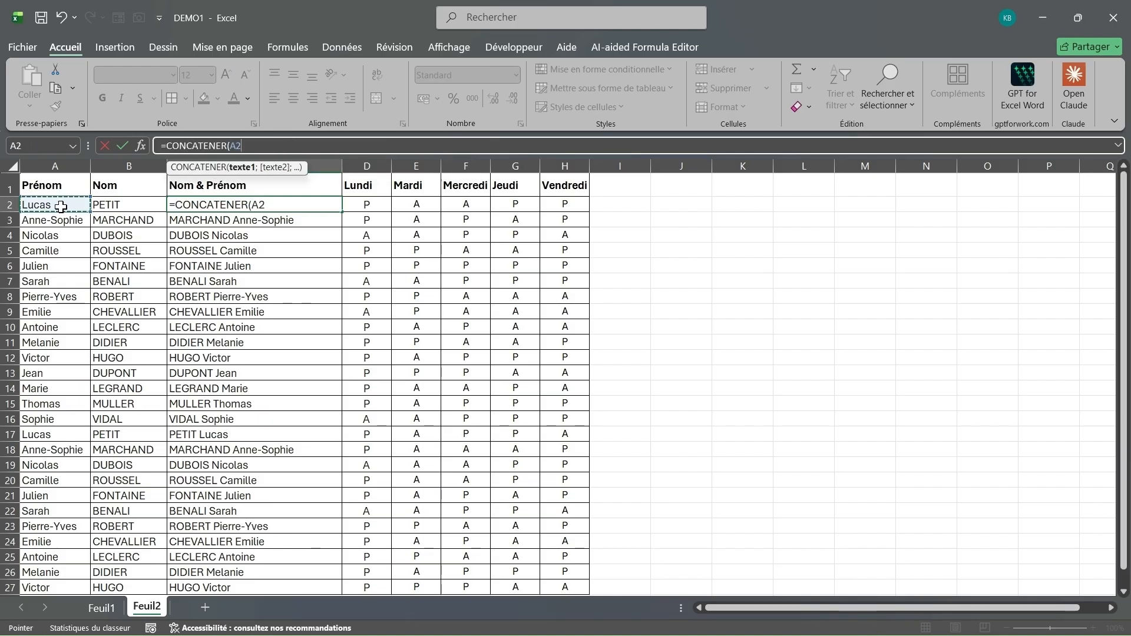
{"action": "type", "text": ";"}
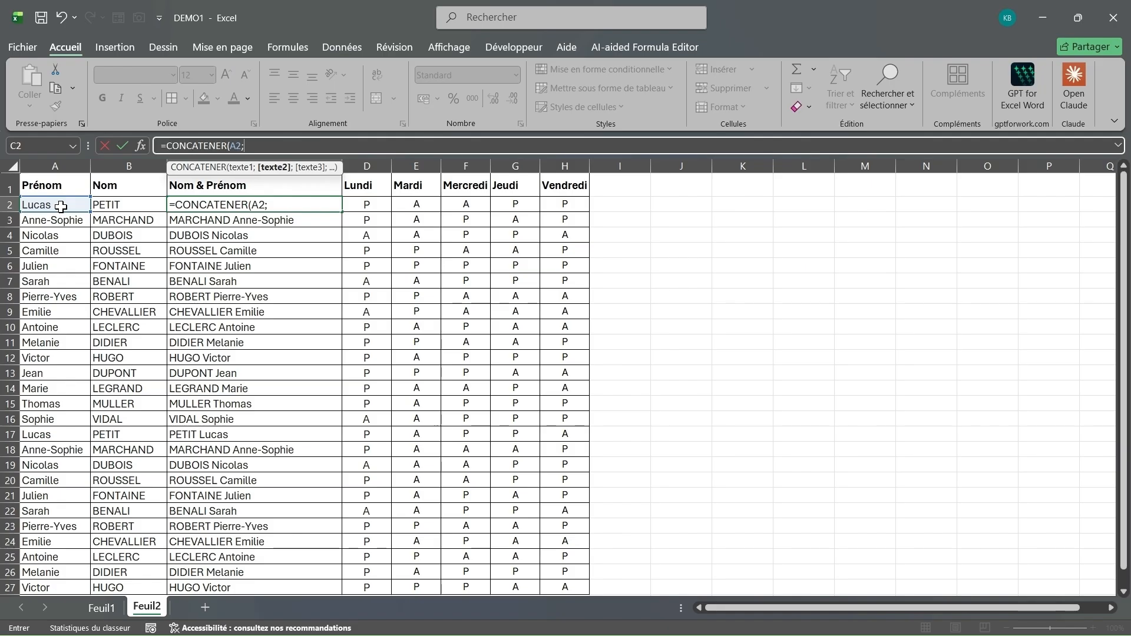
{"action": "type", "text": "\" \","}
{"action": "left_click", "coordinate": [114, 207]}
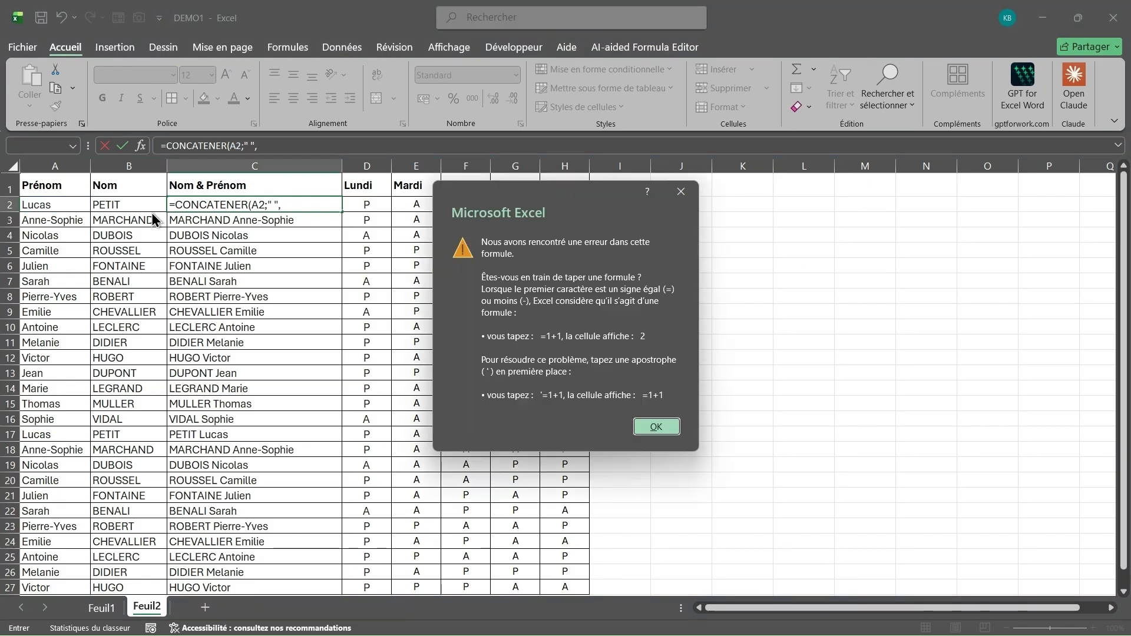
{"action": "key", "text": "Return"}
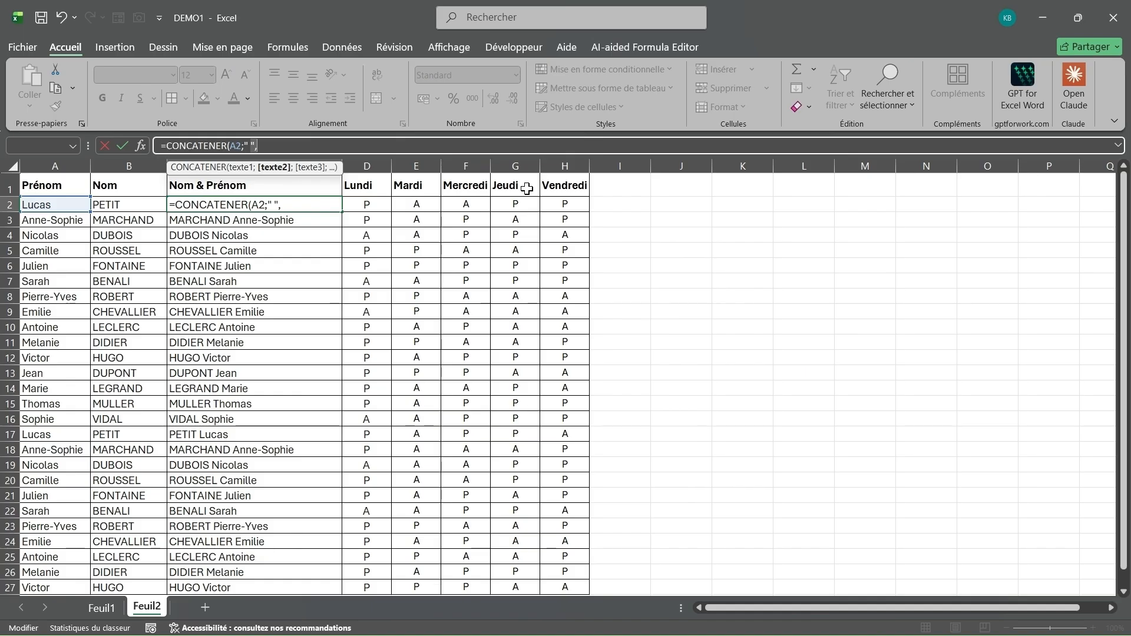
{"action": "key", "text": "BackSpace"}
{"action": "type", "text": ";"}
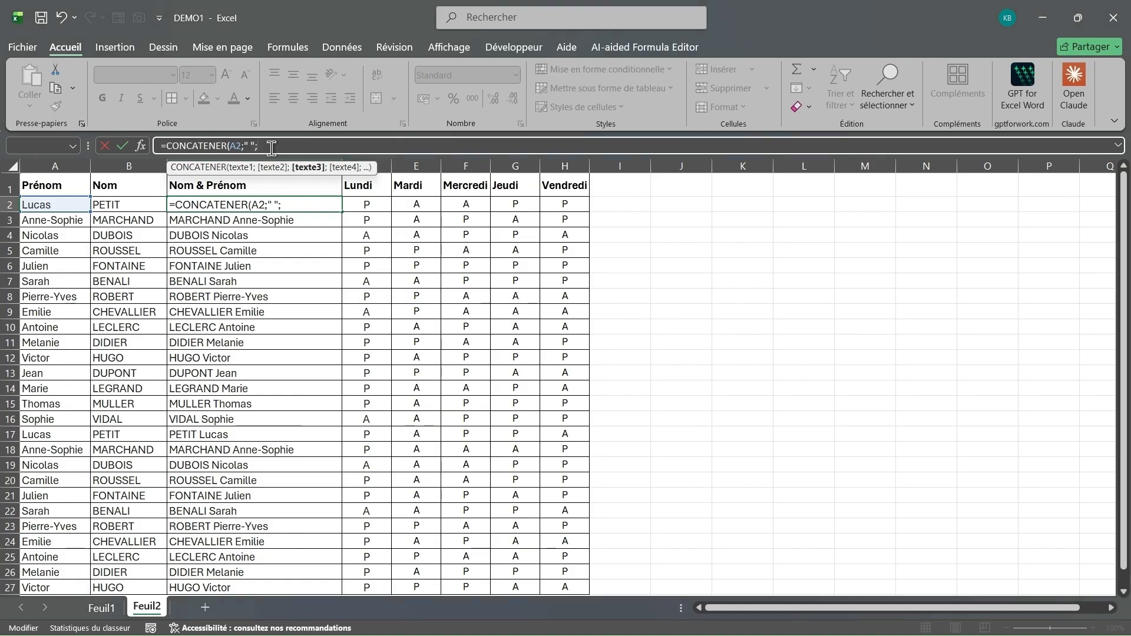
{"action": "left_click", "coordinate": [137, 206]}
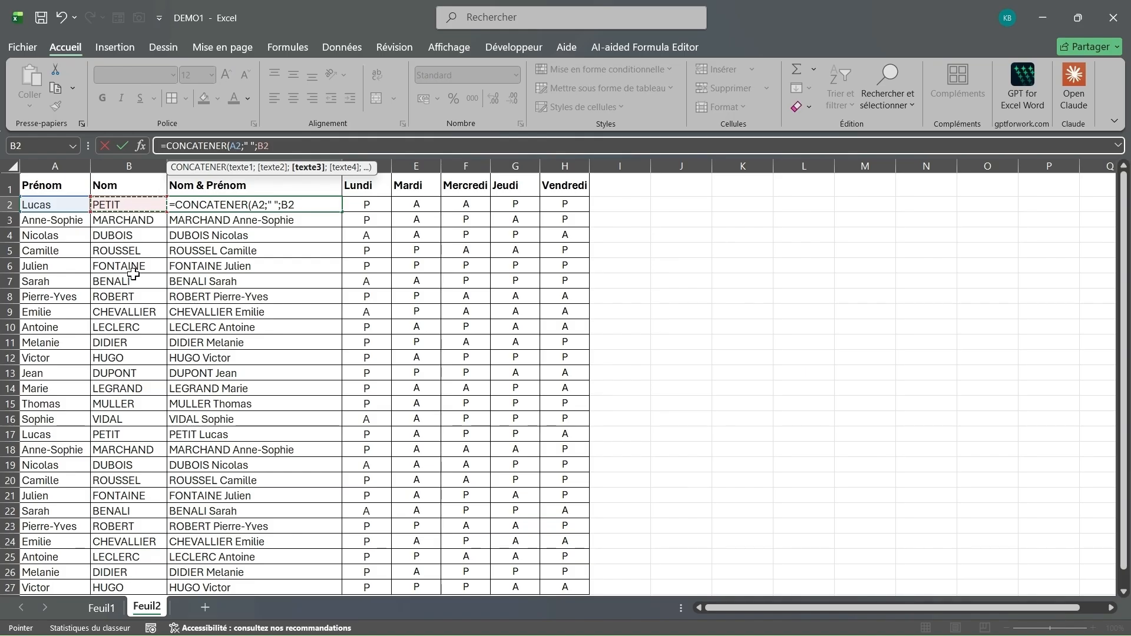
{"action": "type", "text": ")"}
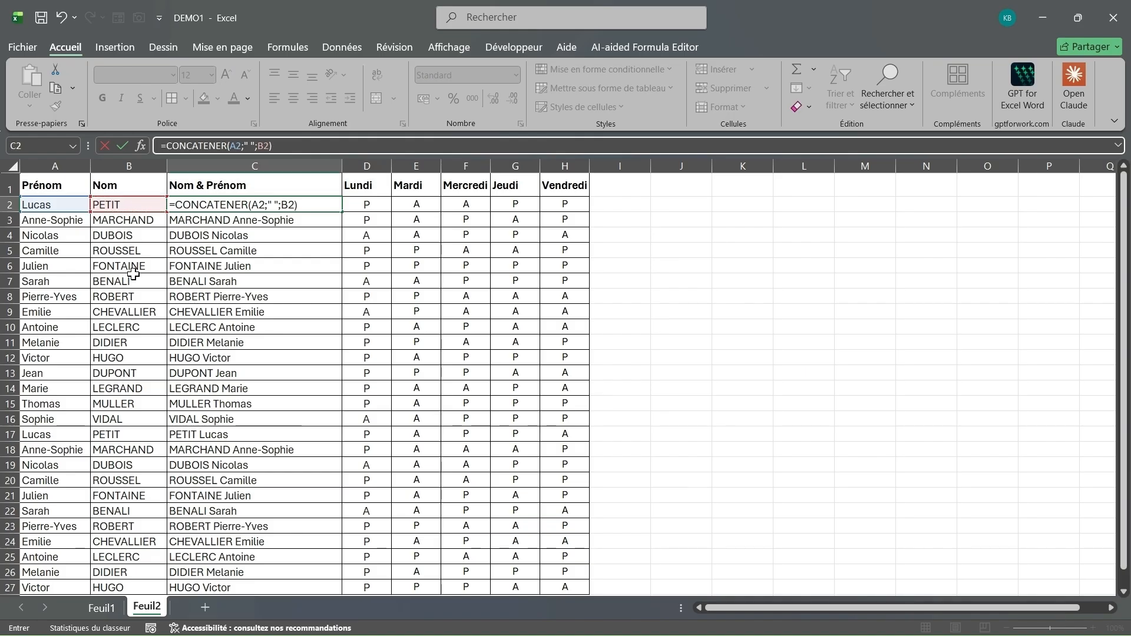
{"action": "key", "text": "Return"}
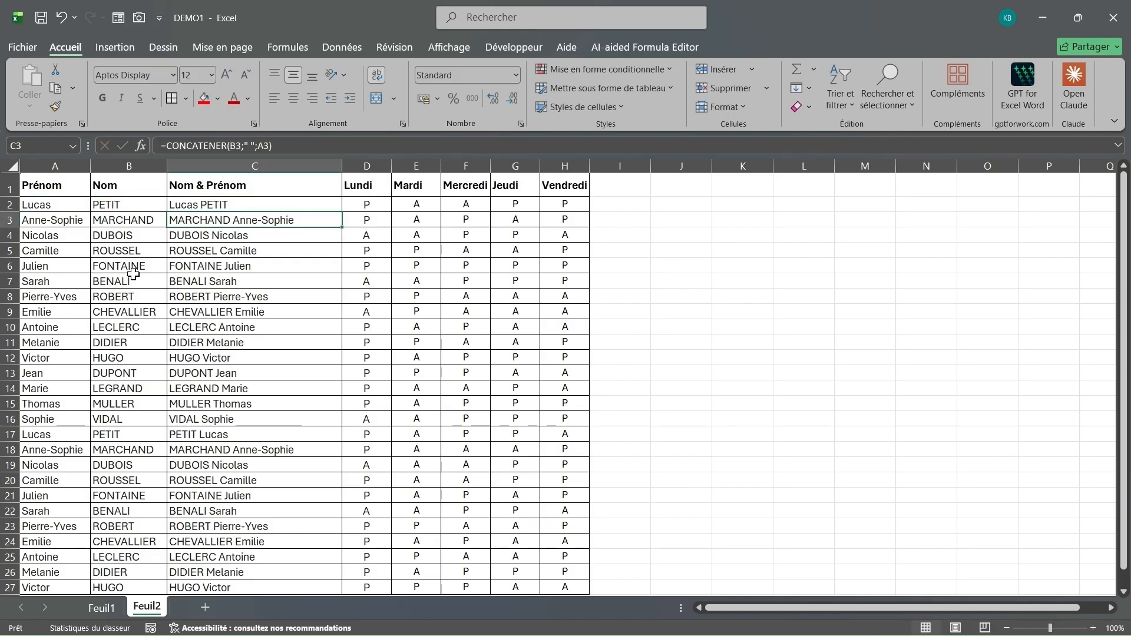
Step: Copy the first-name-first formula from C2 down to C27
{"action": "left_click", "coordinate": [250, 204]}
{"action": "double_click", "coordinate": [343, 214]}
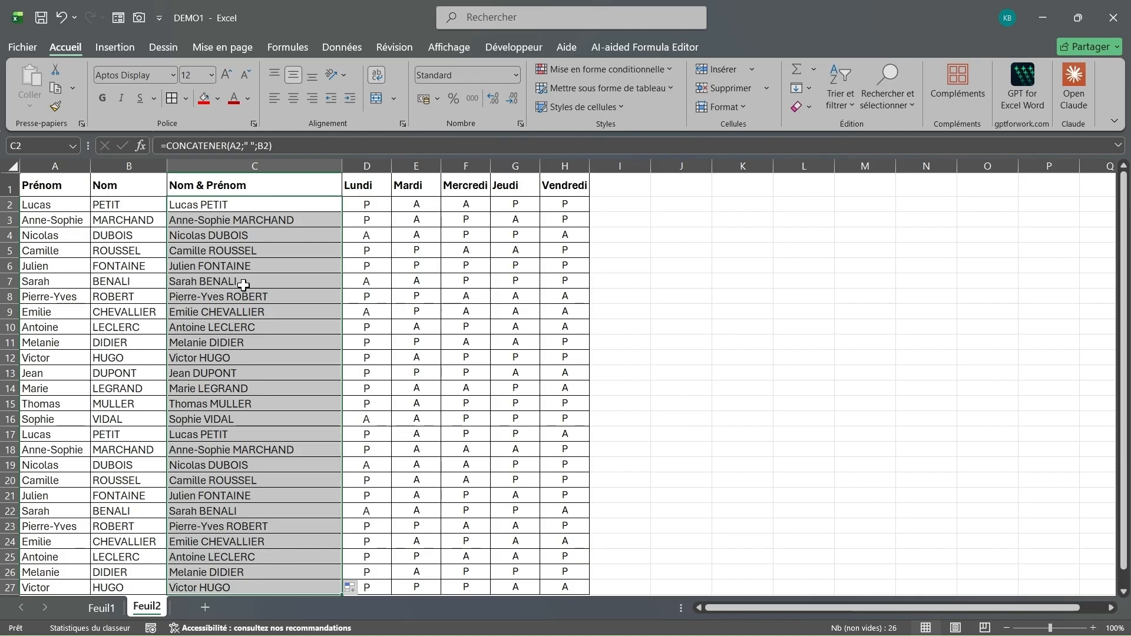
{"action": "scroll", "coordinate": [244, 286], "scroll_direction": "down", "scroll_amount": 3}
{"action": "scroll", "coordinate": [244, 287], "scroll_direction": "up", "scroll_amount": 3}
Step: Undo the fill-down and formula change, restoring =CONCATENER(B2;" ";A2) in C2
{"action": "left_click", "coordinate": [62, 18]}
{"action": "left_click", "coordinate": [63, 24]}
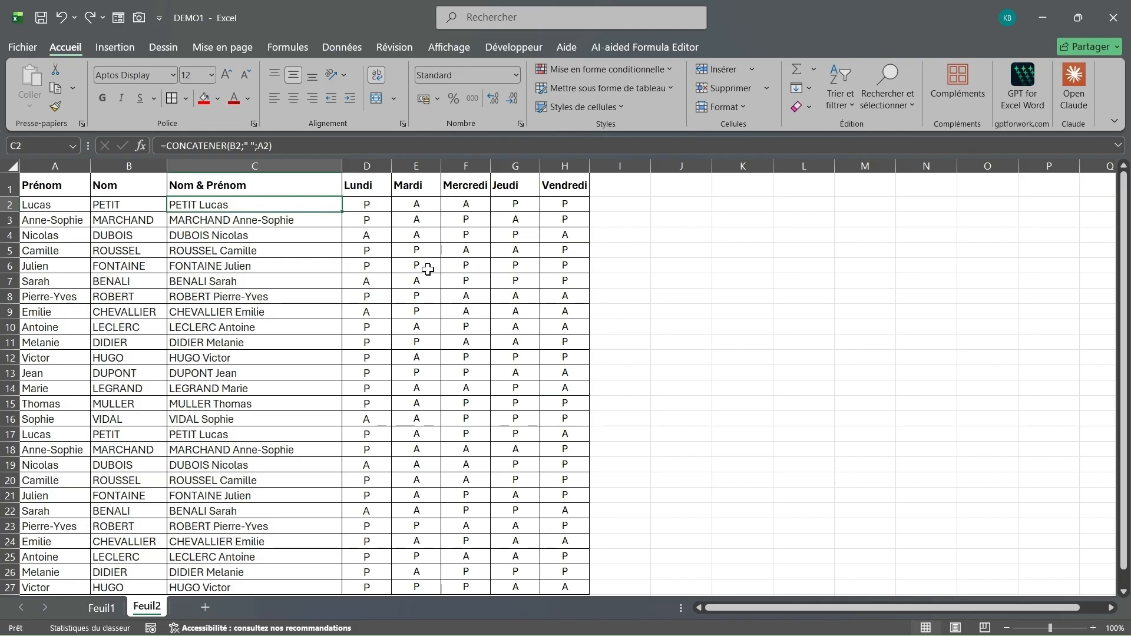
Step: Manually fill E2 red and D2 and D3 light green
{"action": "left_click", "coordinate": [419, 201]}
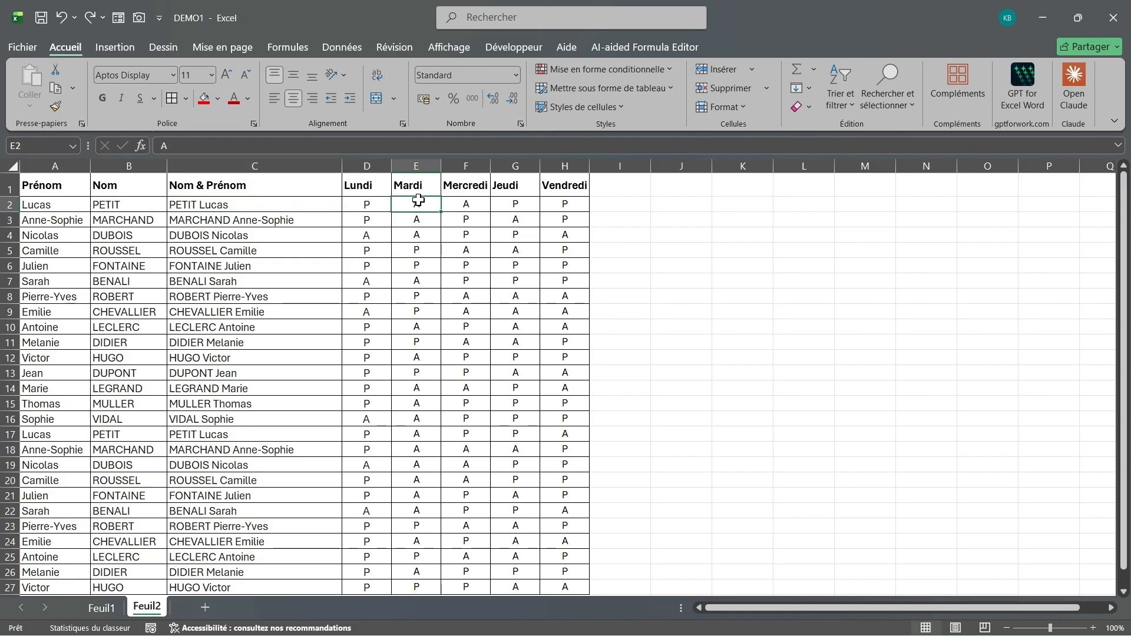
{"action": "left_click", "coordinate": [204, 99]}
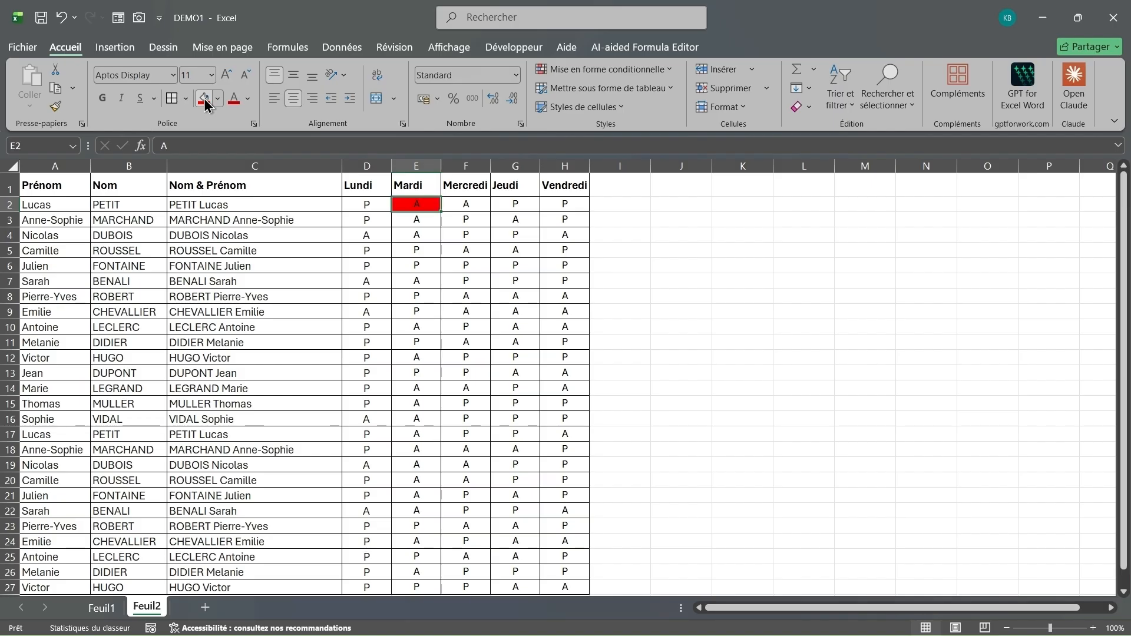
{"action": "left_click", "coordinate": [369, 208]}
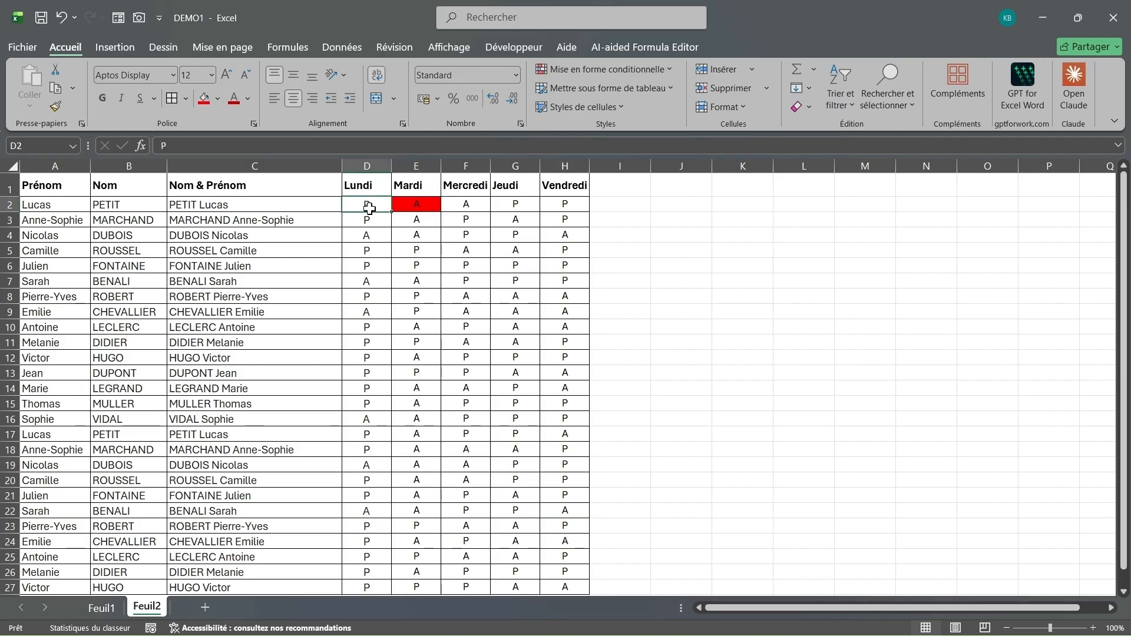
{"action": "left_click", "coordinate": [217, 99]}
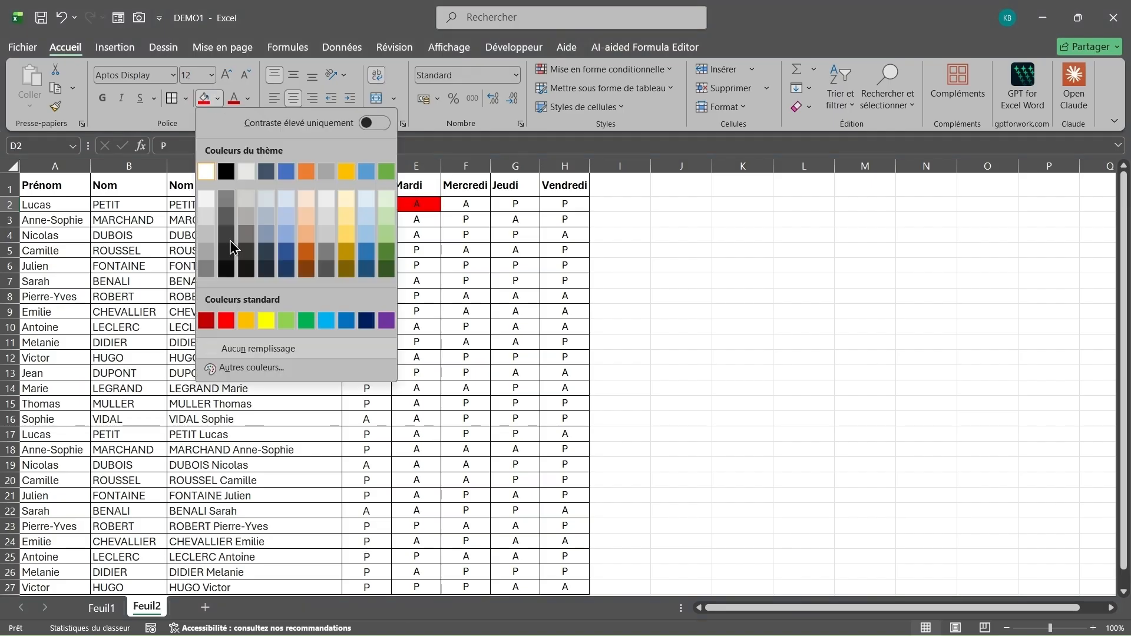
{"action": "left_click", "coordinate": [387, 234]}
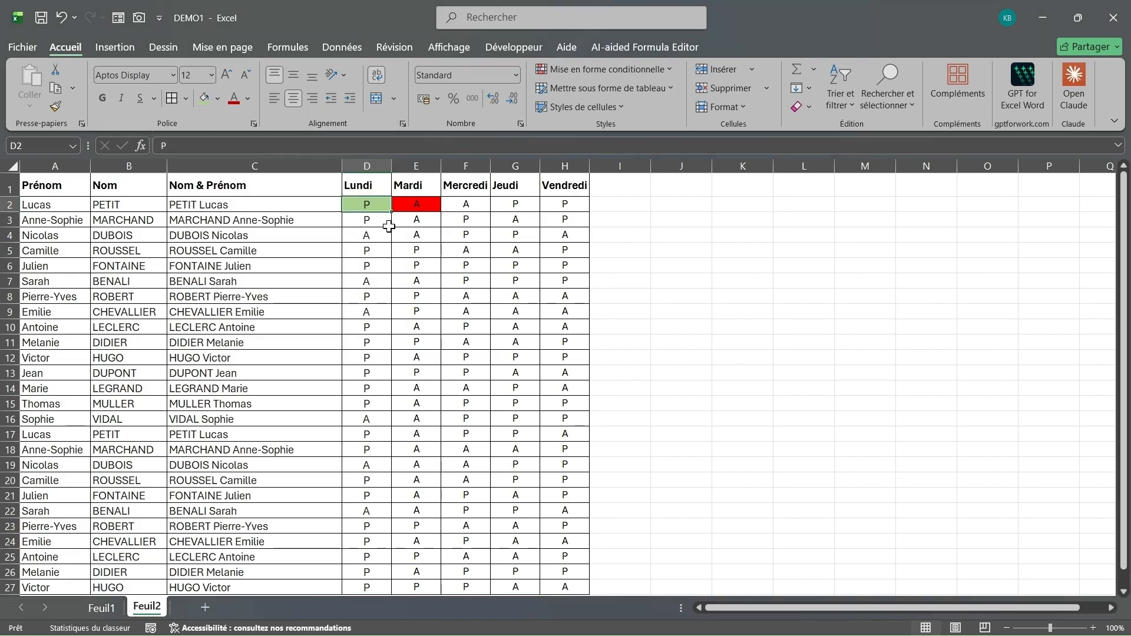
{"action": "left_click", "coordinate": [393, 230]}
{"action": "left_click", "coordinate": [361, 221]}
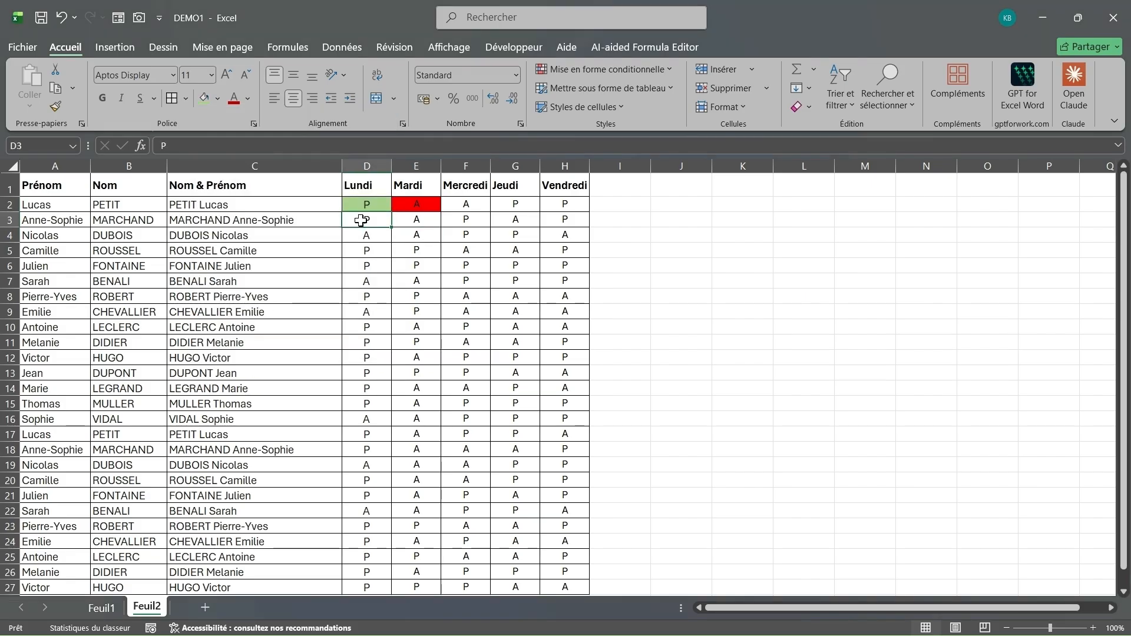
{"action": "left_click", "coordinate": [204, 99]}
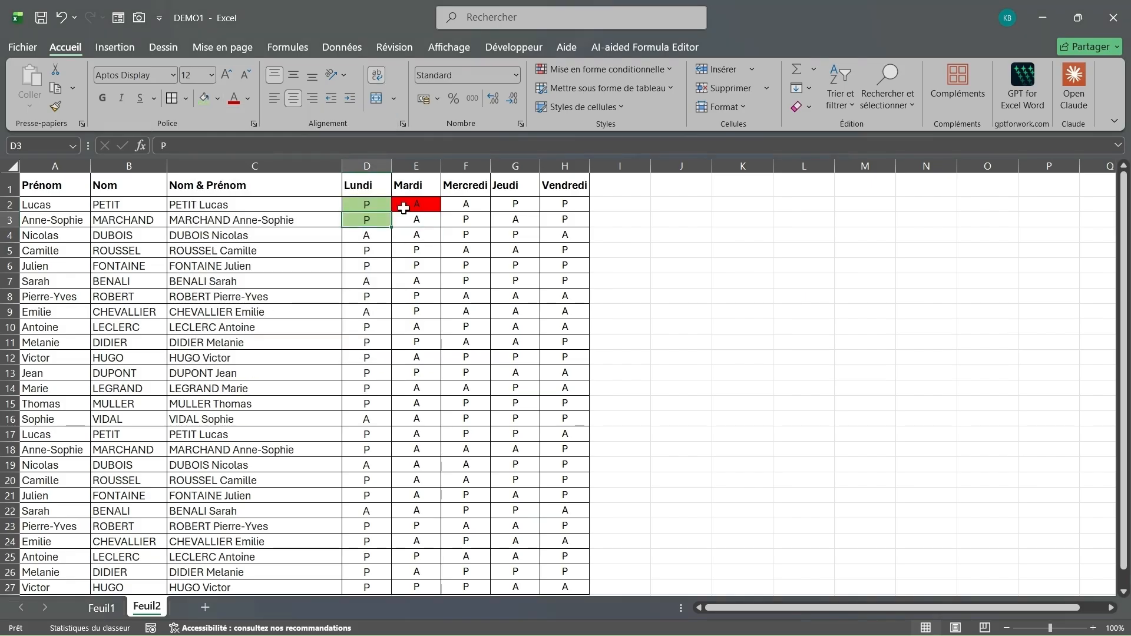
Step: Give F2 a red fill instead of red text
{"action": "left_click", "coordinate": [454, 206]}
{"action": "left_click", "coordinate": [233, 99]}
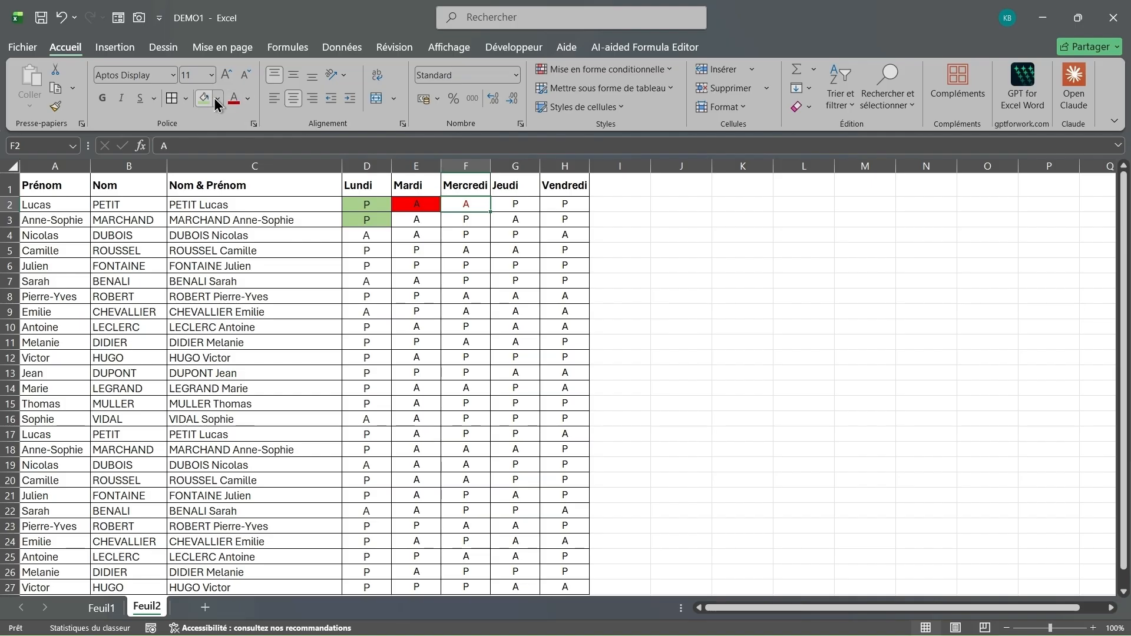
{"action": "left_click", "coordinate": [61, 17]}
{"action": "left_click", "coordinate": [218, 98]}
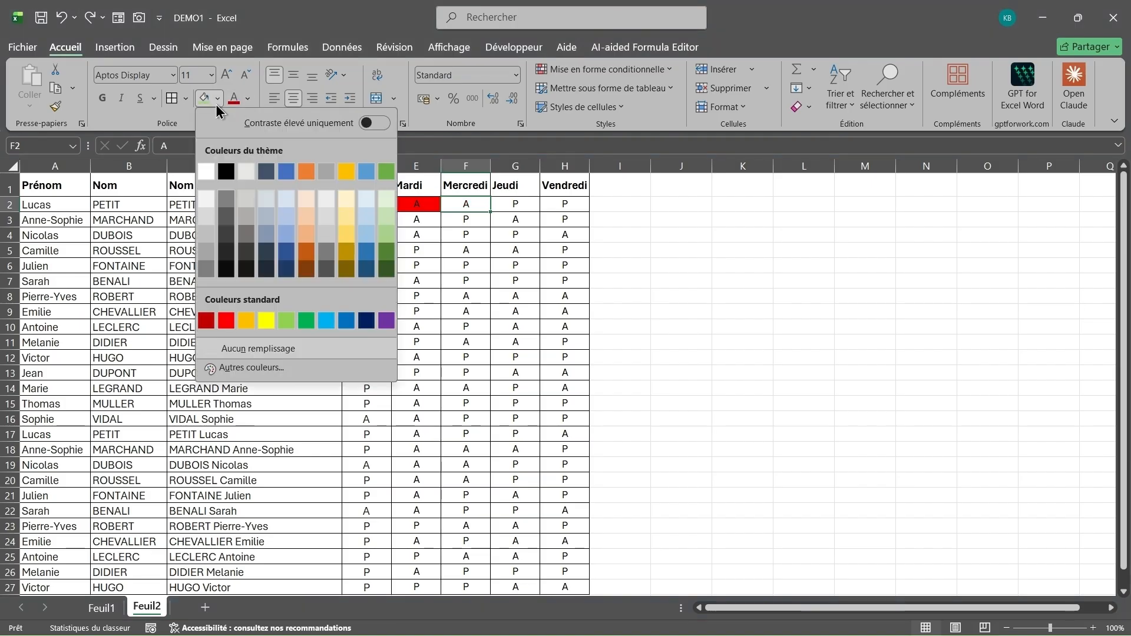
{"action": "left_click", "coordinate": [221, 318]}
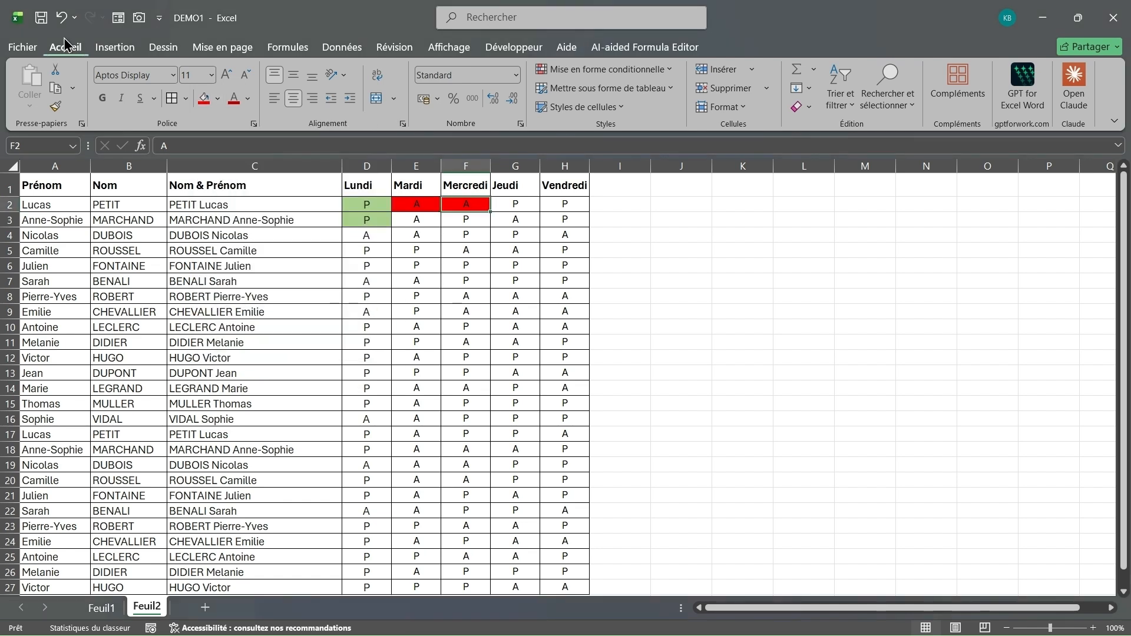
Step: Undo the manual fills on F2, D2 and E2
{"action": "left_click", "coordinate": [59, 19]}
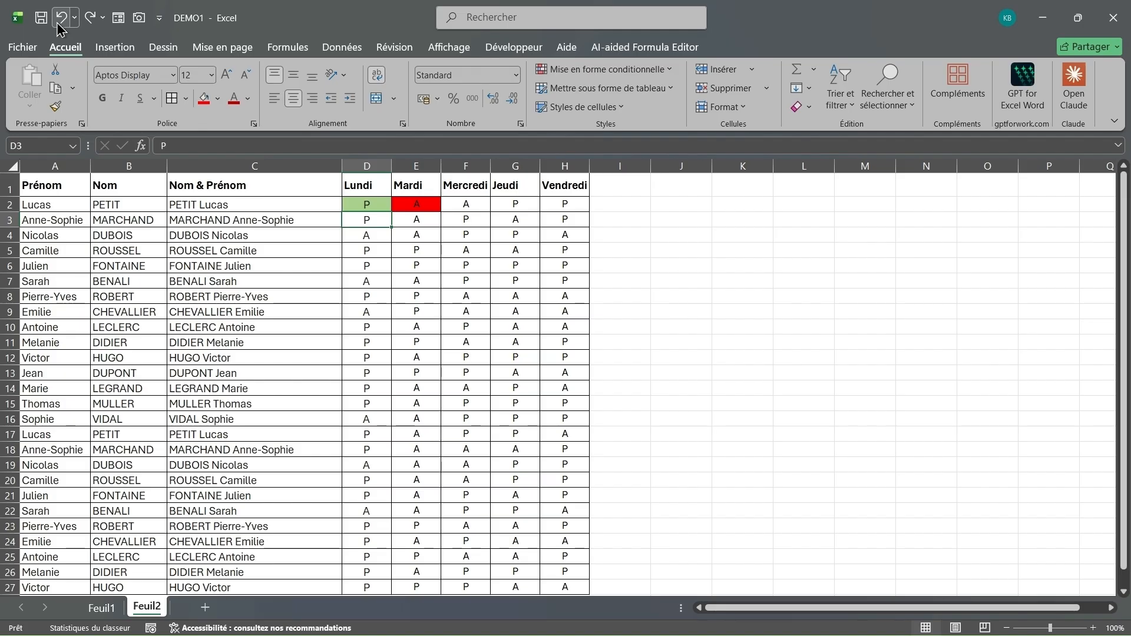
{"action": "left_click", "coordinate": [59, 18]}
{"action": "left_click", "coordinate": [58, 18]}
Step: Select the Lundi–Vendredi attendance range D2:H27
{"action": "left_click", "coordinate": [416, 342]}
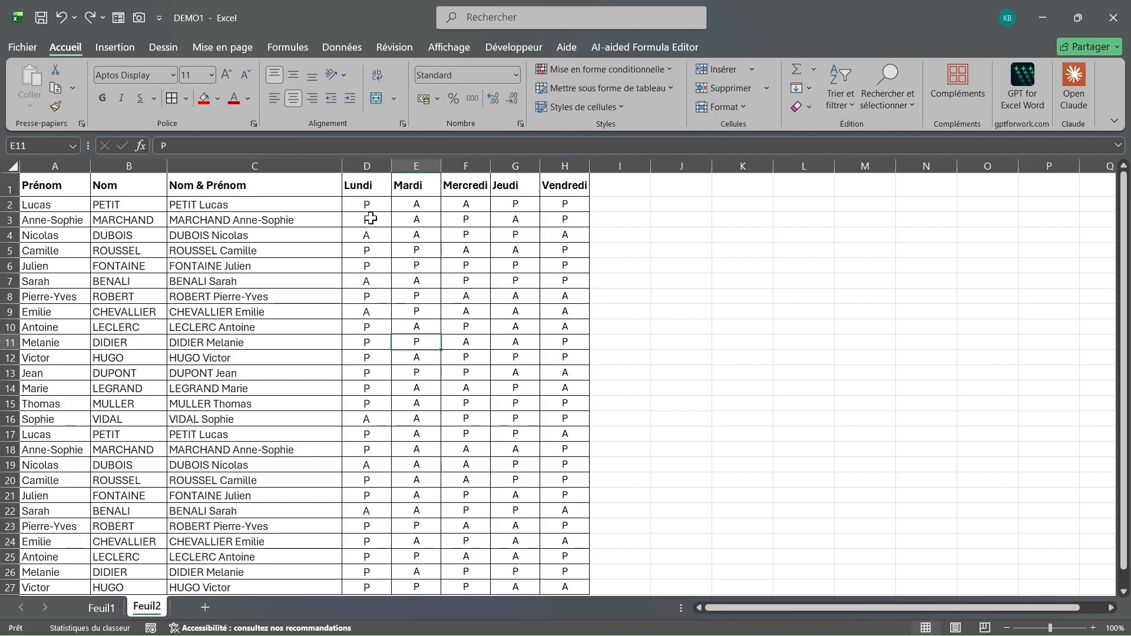
{"action": "mouse_move", "coordinate": [363, 206]}
{"action": "left_mouse_down"}
{"action": "mouse_move", "coordinate": [447, 235]}
{"action": "mouse_move", "coordinate": [577, 423]}
{"action": "mouse_move", "coordinate": [581, 631]}
{"action": "mouse_move", "coordinate": [569, 537]}
{"action": "mouse_move", "coordinate": [361, 159]}
{"action": "mouse_move", "coordinate": [365, 200]}
{"action": "left_mouse_up"}
{"action": "left_click", "coordinate": [569, 544]}
{"action": "left_click", "coordinate": [567, 533]}
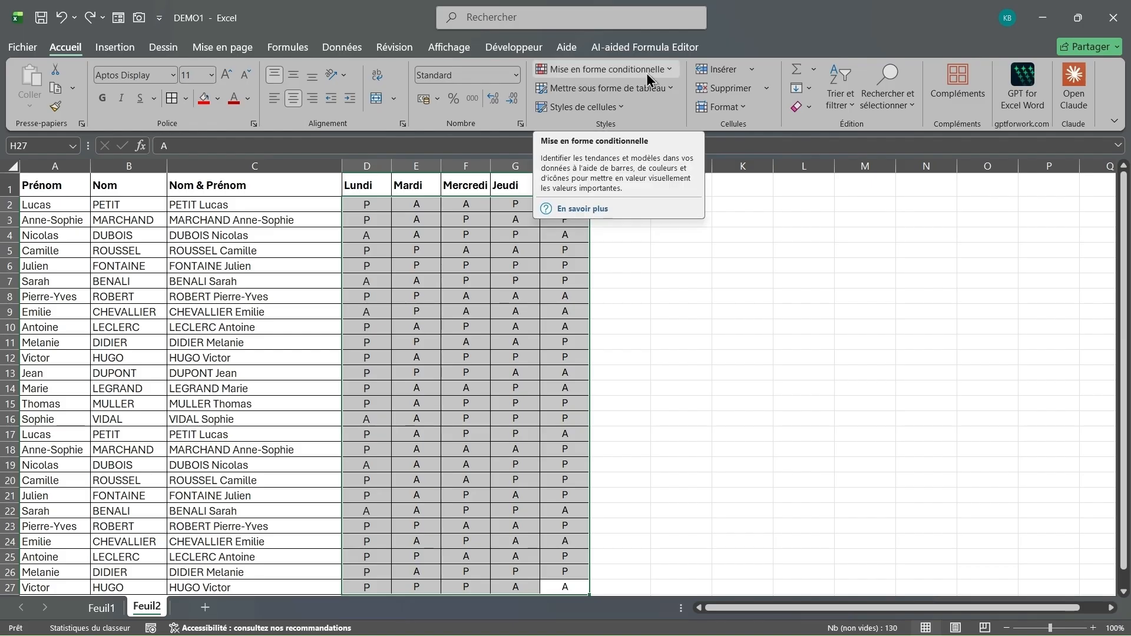
Step: Start a Mise en forme conditionnelle 'Égal à' rule with the value P
{"action": "left_click", "coordinate": [669, 70]}
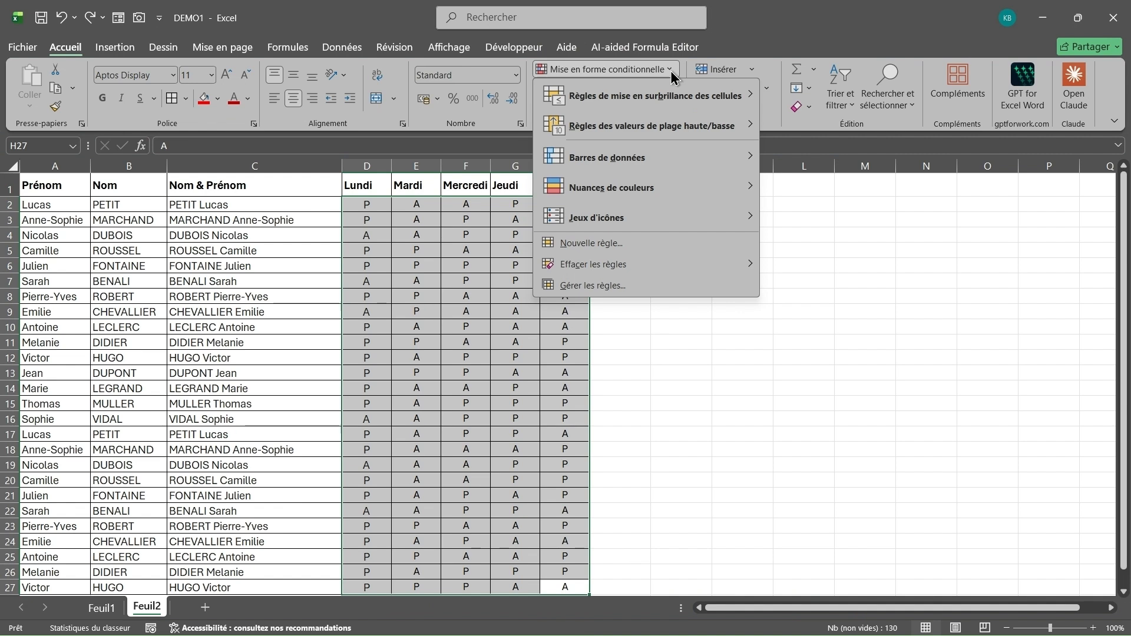
{"action": "mouse_move", "coordinate": [686, 102]}
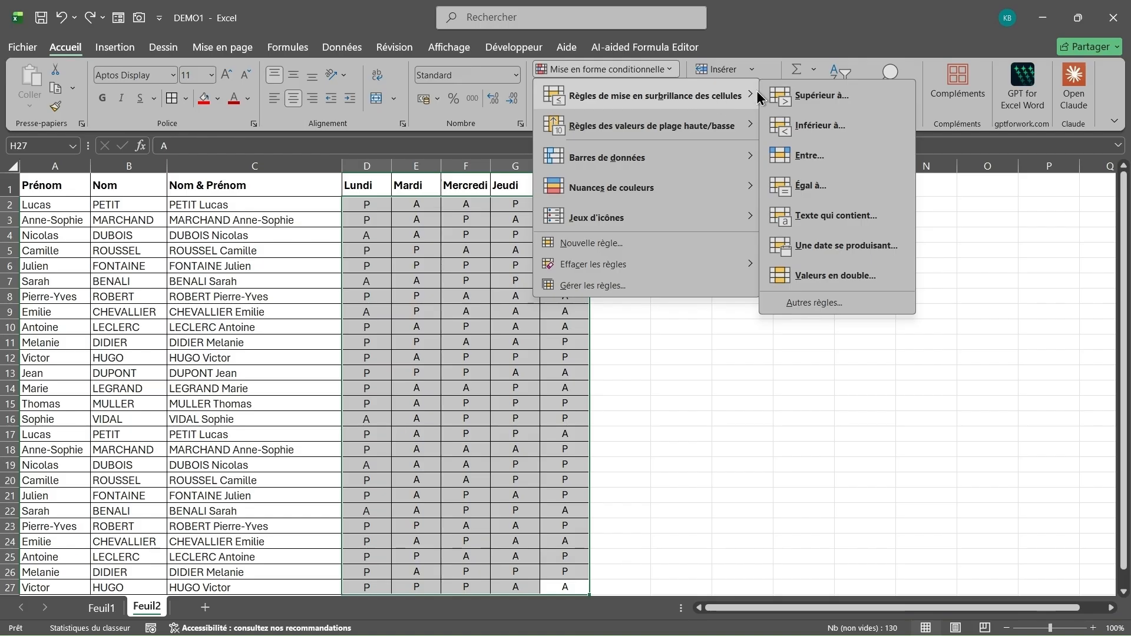
{"action": "left_click", "coordinate": [812, 188]}
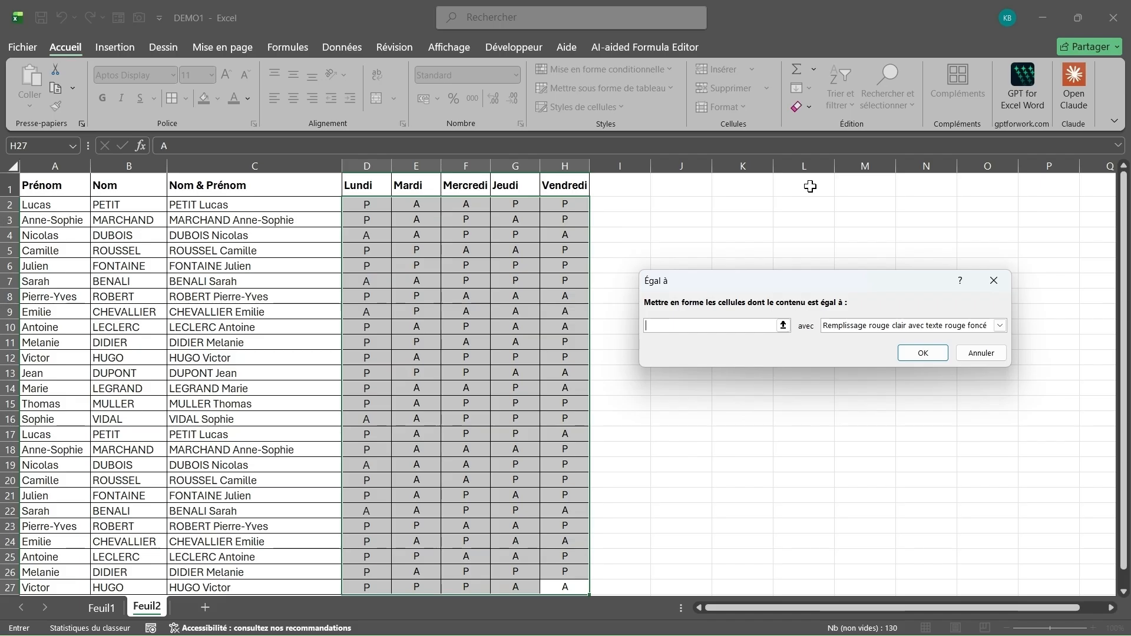
{"action": "type", "text": "P"}
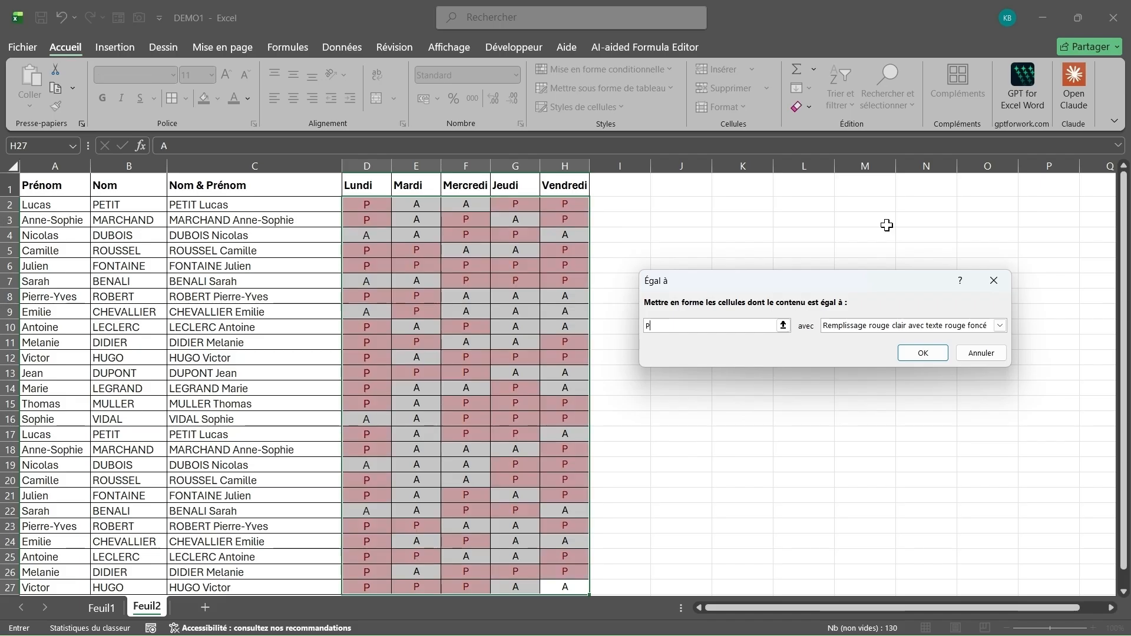
Step: Try a custom red background fill for the P rule
{"action": "left_click", "coordinate": [1000, 326]}
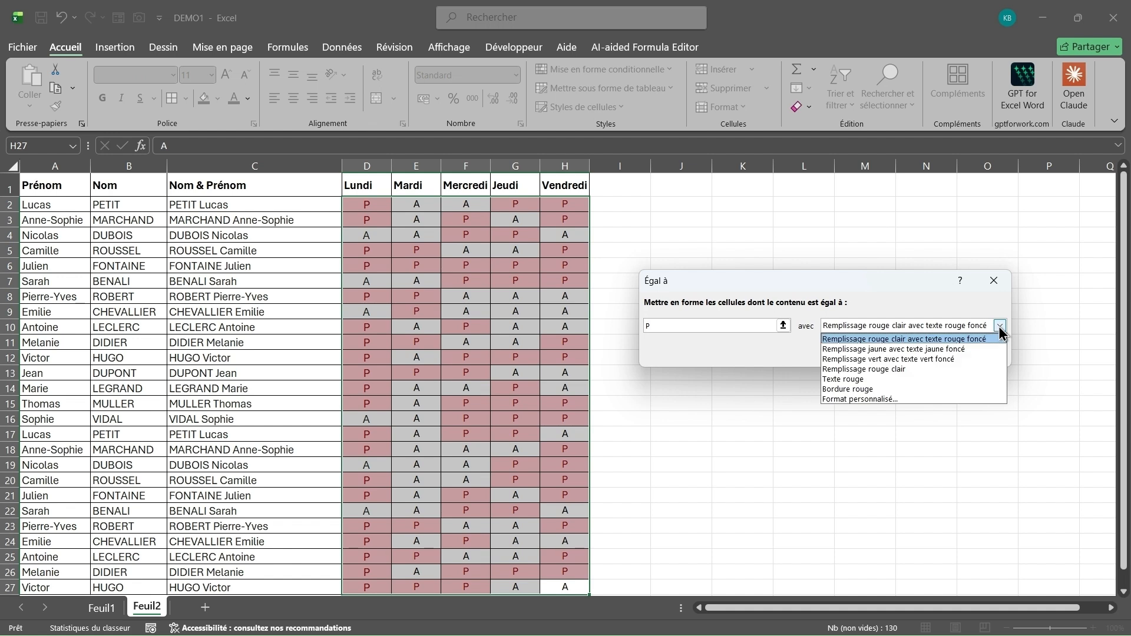
{"action": "left_click", "coordinate": [887, 402]}
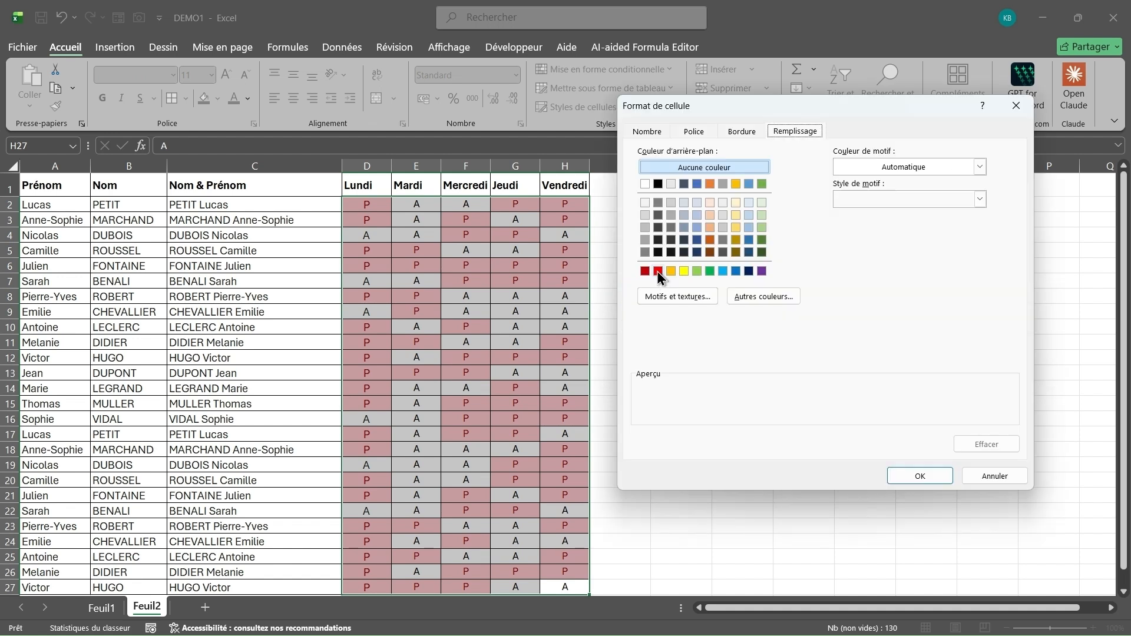
{"action": "left_click", "coordinate": [658, 271]}
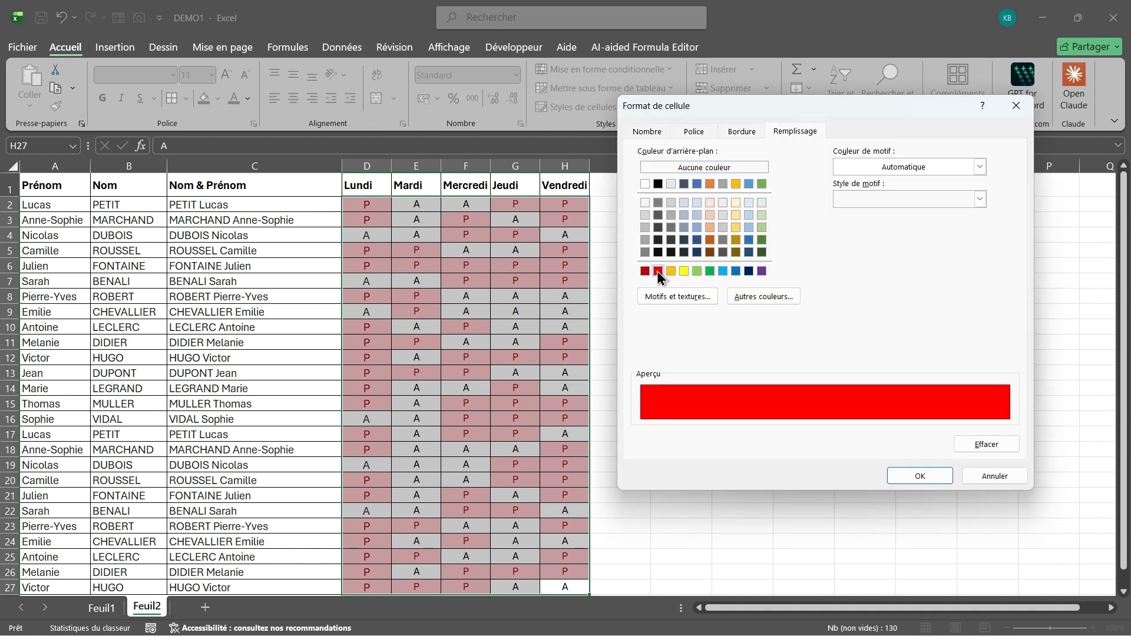
{"action": "left_click", "coordinate": [905, 475]}
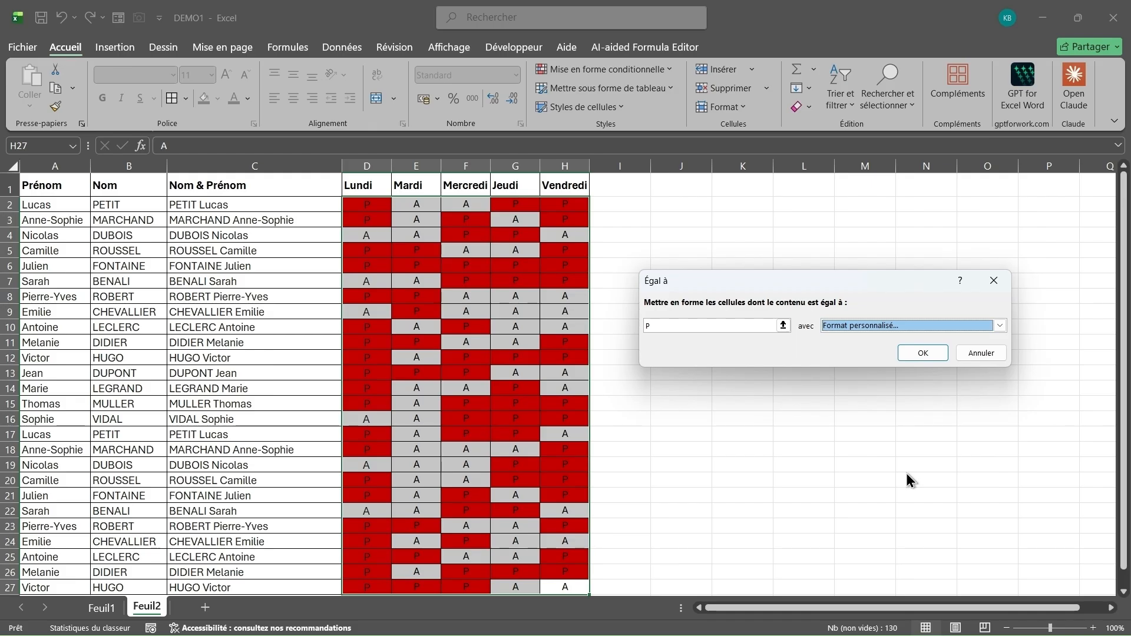
Step: Change the custom fill to green and apply the rule to P cells
{"action": "left_click", "coordinate": [992, 322]}
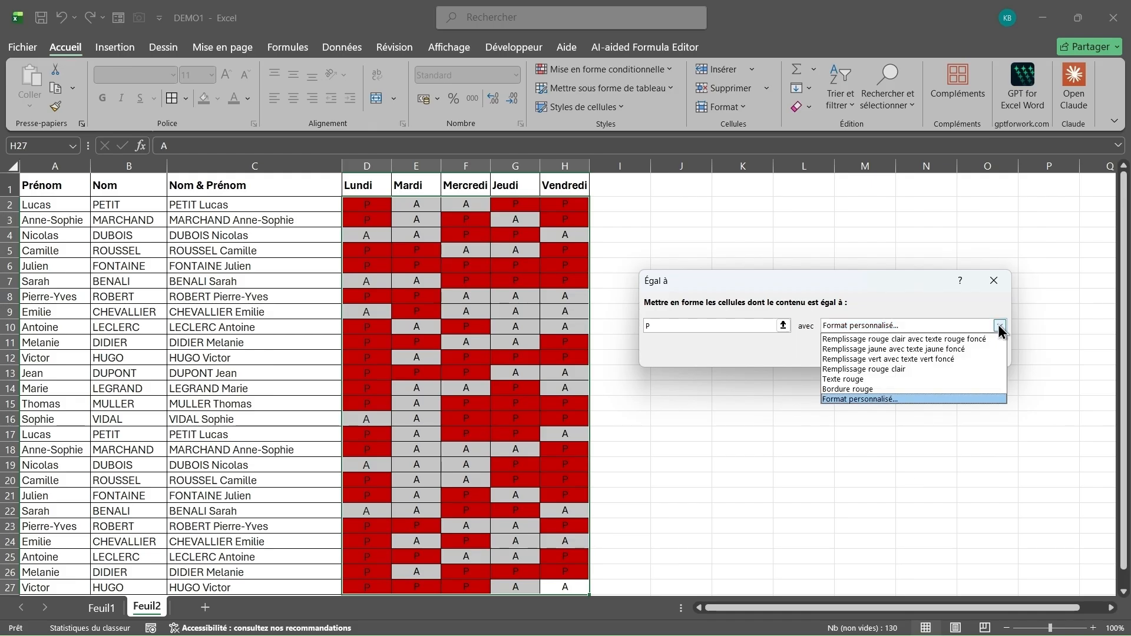
{"action": "left_click", "coordinate": [885, 400]}
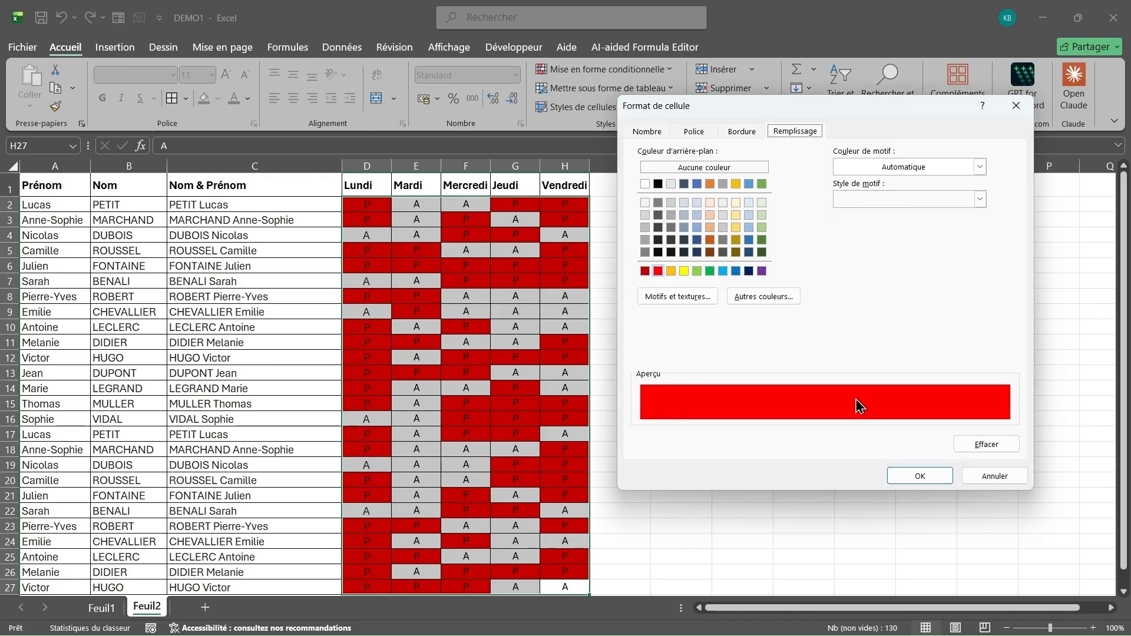
{"action": "left_click", "coordinate": [697, 270]}
{"action": "left_click", "coordinate": [900, 473]}
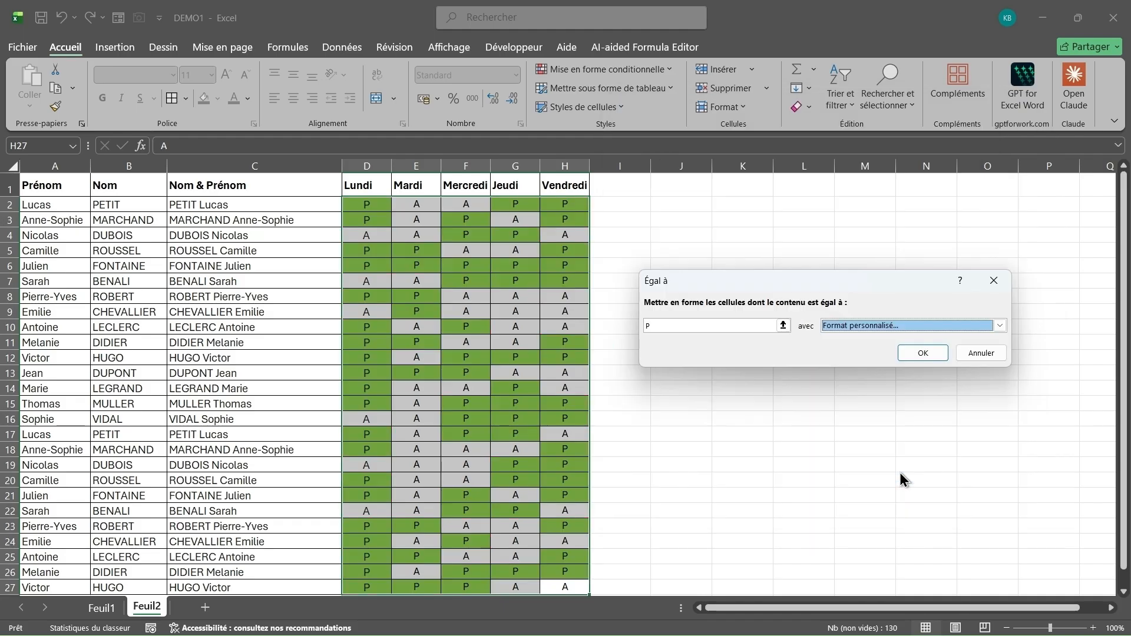
{"action": "left_click", "coordinate": [924, 353]}
{"action": "scroll", "coordinate": [657, 408], "scroll_direction": "down", "scroll_amount": 3}
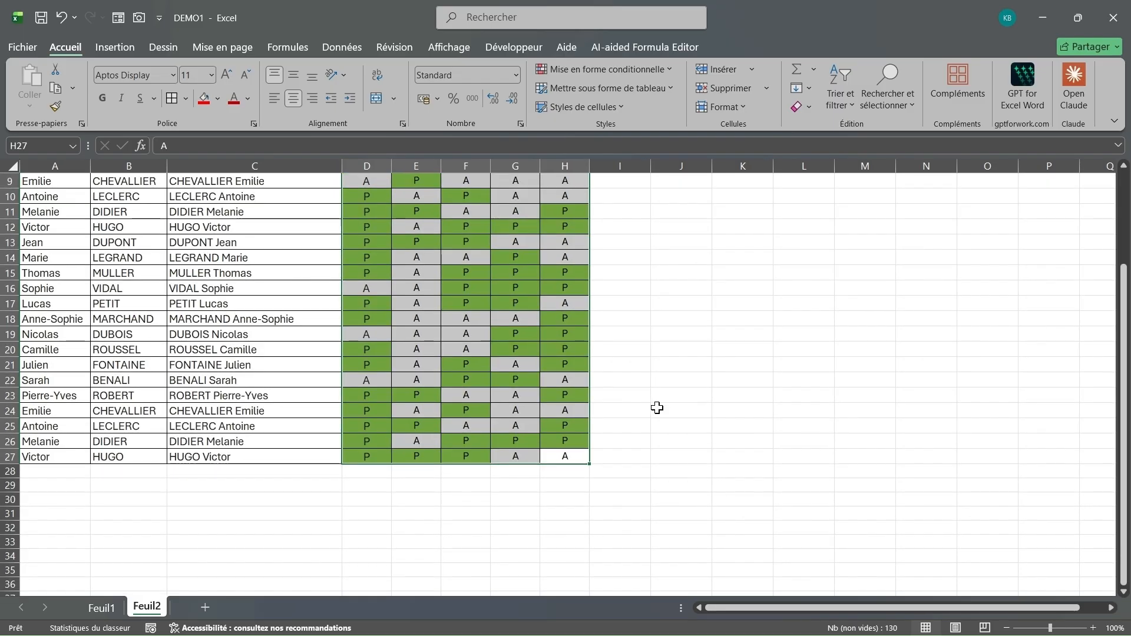
Step: Add an 'Égal à' rule for A using light red fill with dark red text
{"action": "scroll", "coordinate": [657, 408], "scroll_direction": "up", "scroll_amount": 3}
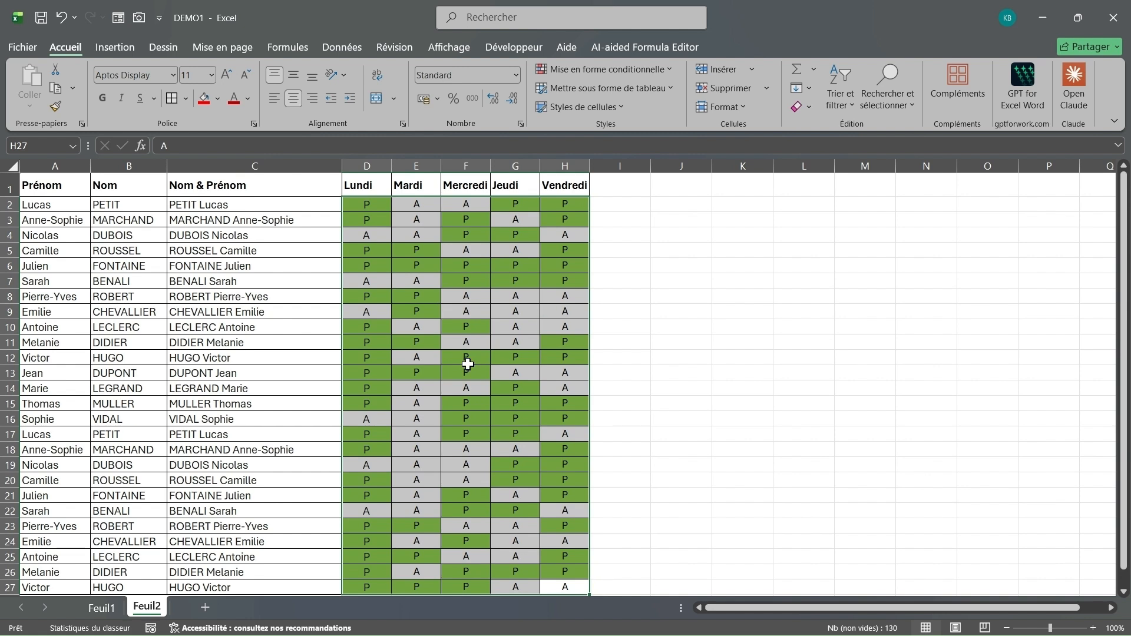
{"action": "left_click", "coordinate": [670, 66]}
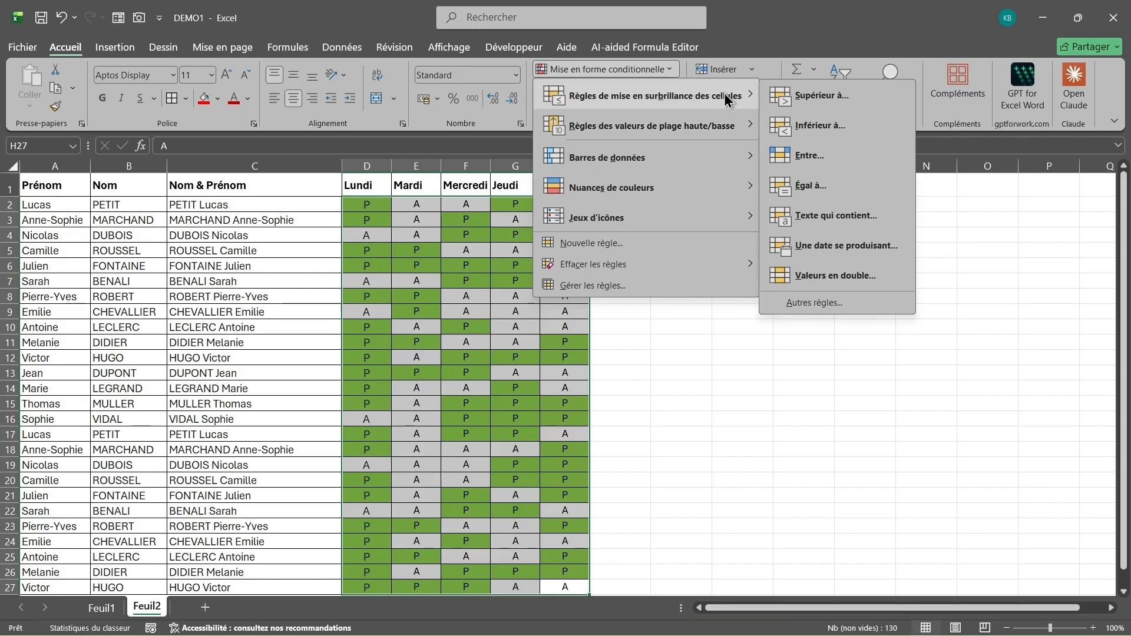
{"action": "left_click", "coordinate": [819, 187]}
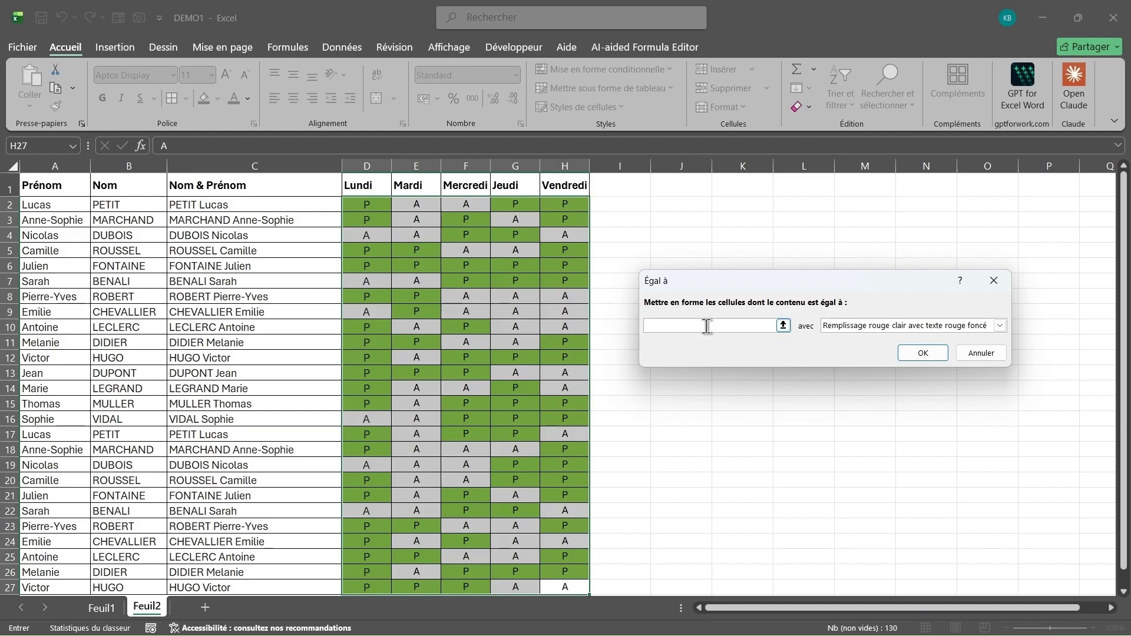
{"action": "type", "text": "A"}
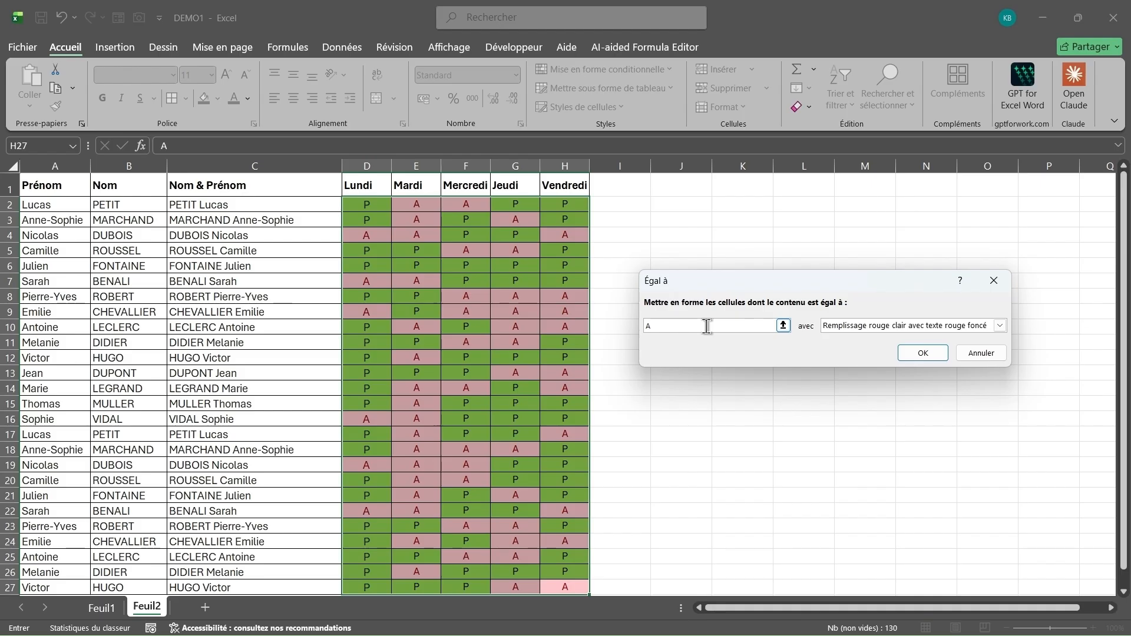
{"action": "left_click", "coordinate": [931, 356]}
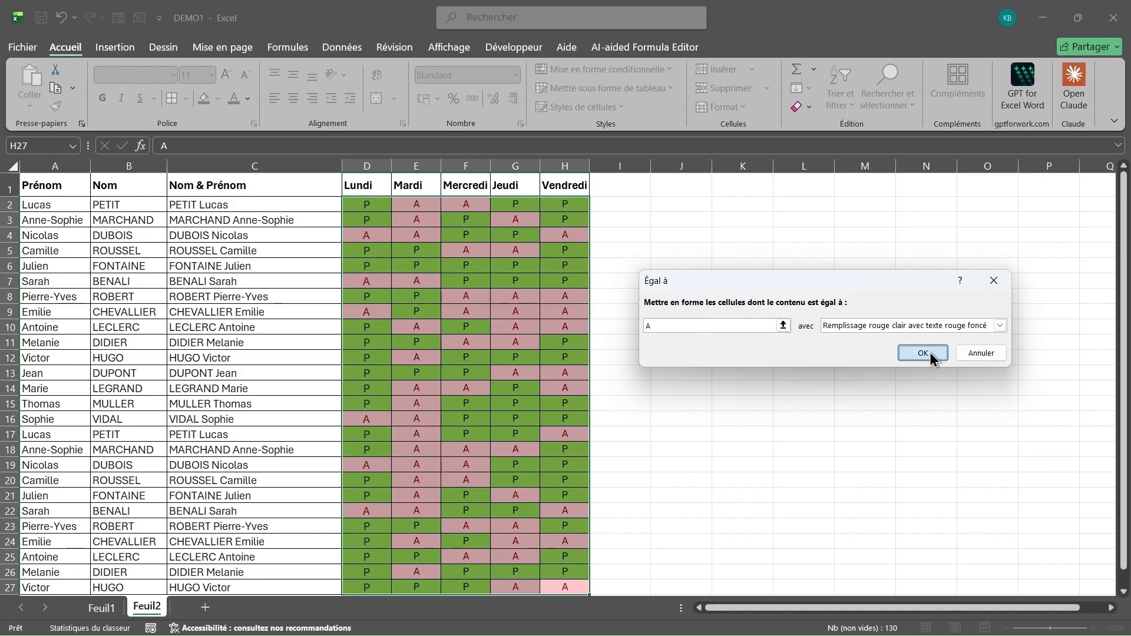
{"action": "left_click", "coordinate": [563, 416]}
{"action": "scroll", "coordinate": [653, 478], "scroll_direction": "down", "scroll_amount": 1}
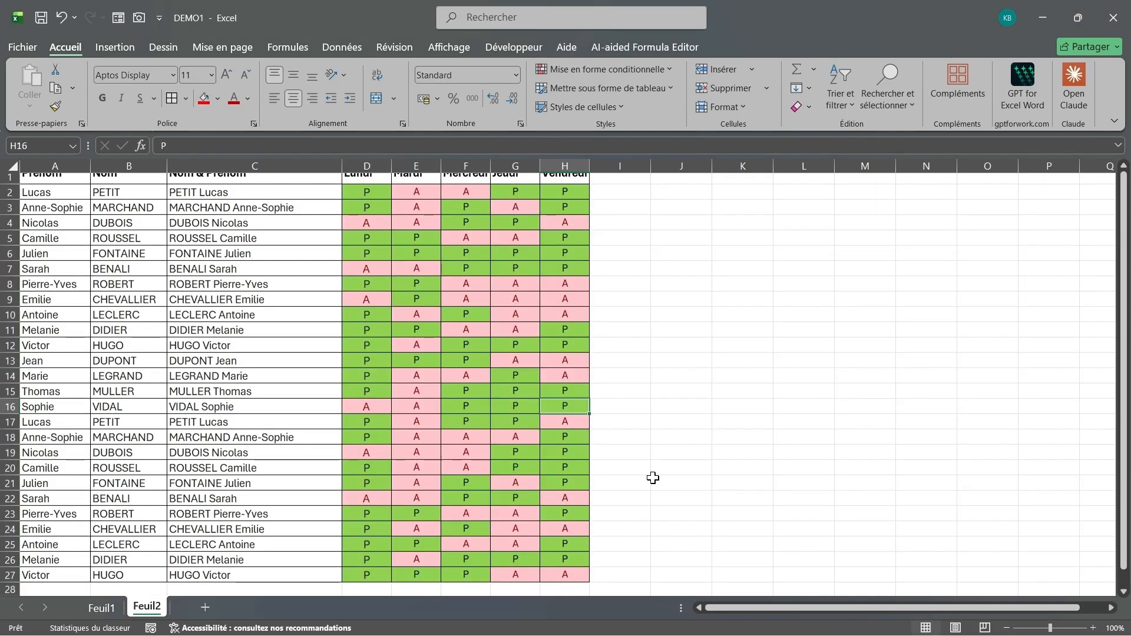
Step: Clear cell D2 and re-enter P to confirm the rule turns it green
{"action": "scroll", "coordinate": [653, 478], "scroll_direction": "down", "scroll_amount": 2}
{"action": "scroll", "coordinate": [653, 478], "scroll_direction": "up", "scroll_amount": 3}
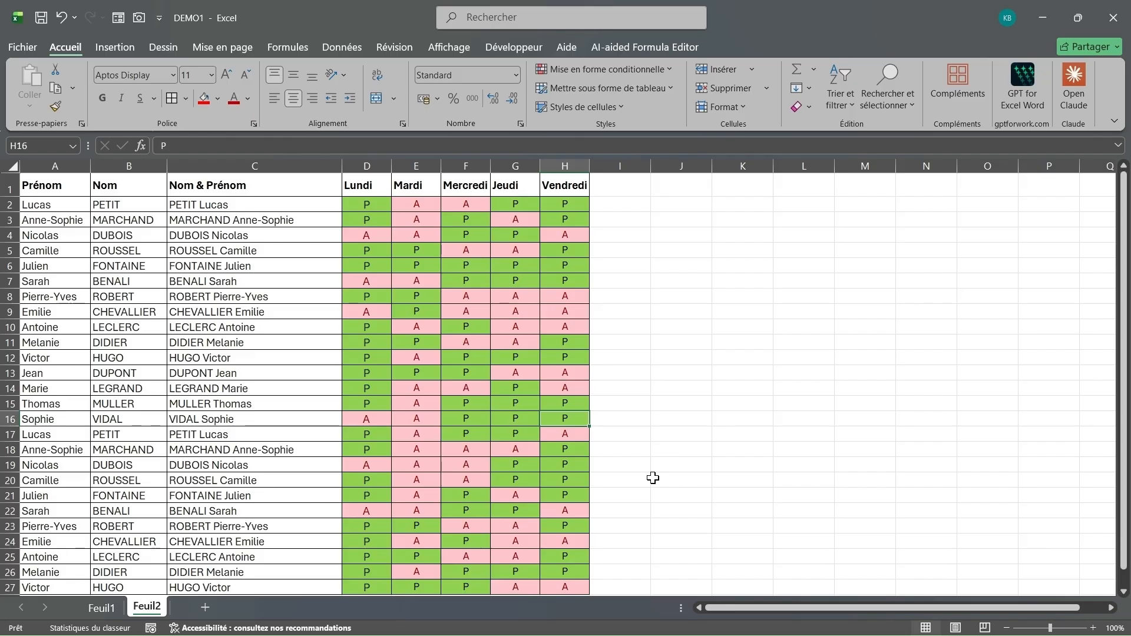
{"action": "left_click", "coordinate": [381, 204]}
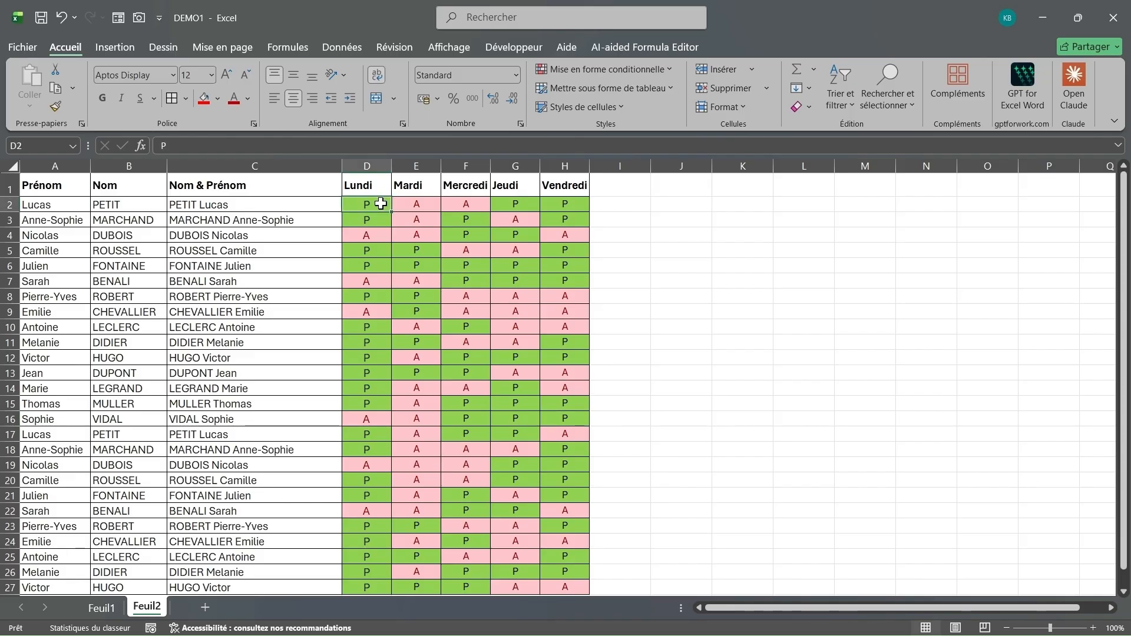
{"action": "key", "text": "Delete"}
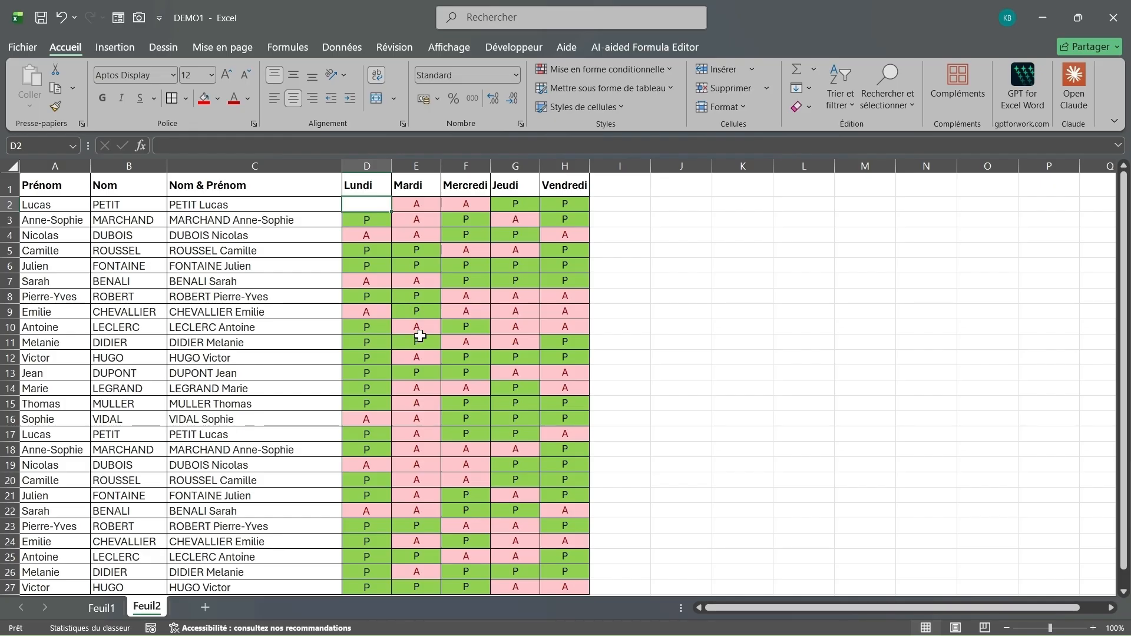
{"action": "type", "text": "P"}
{"action": "key", "text": "Return"}
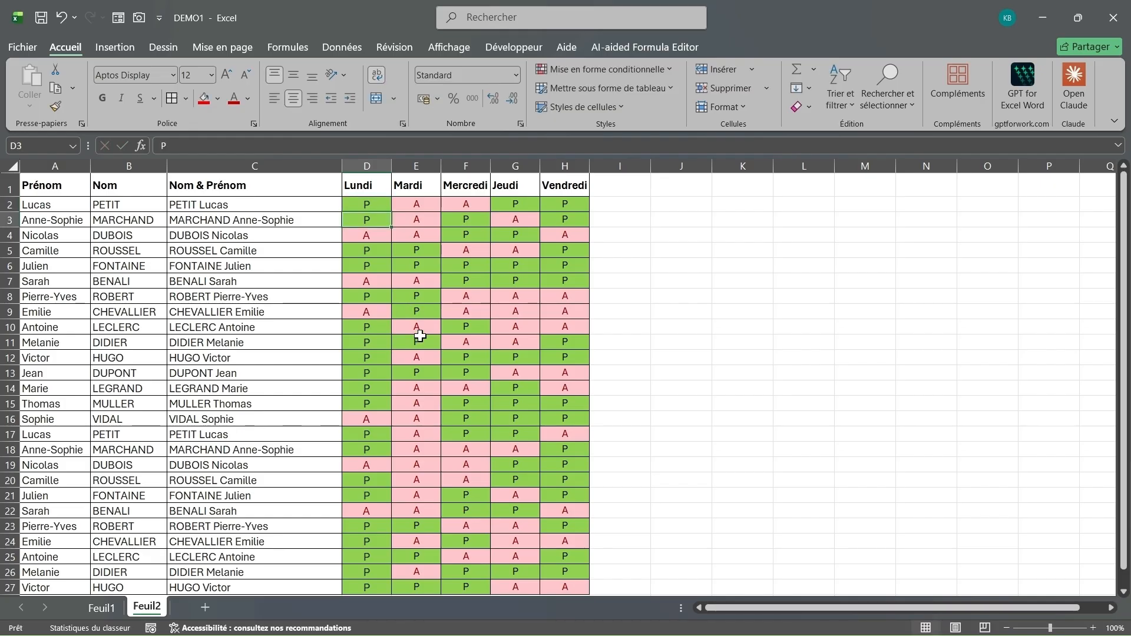